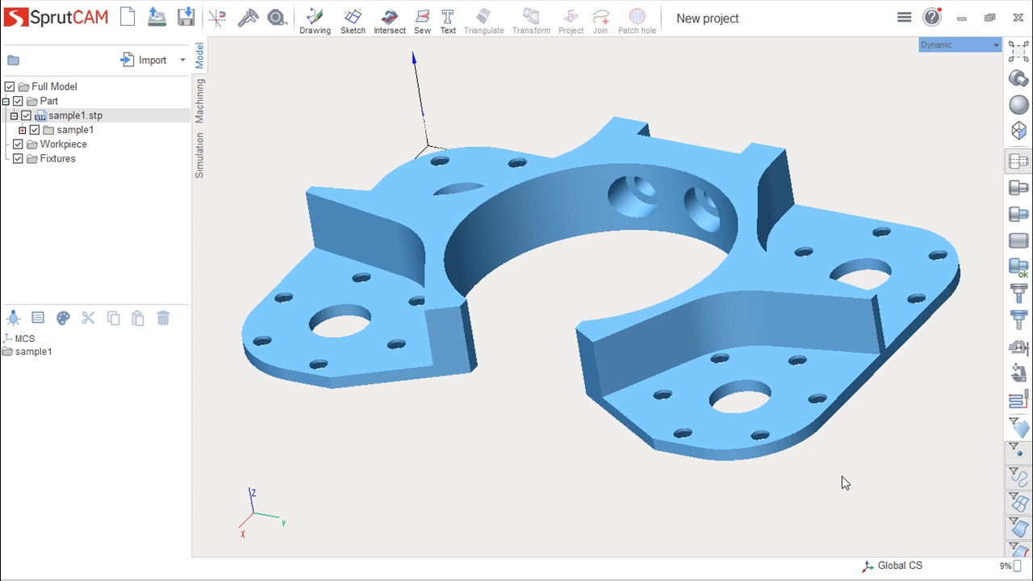
Look at the part in the Machining and Simulation workspaces, and return to the Model workspace.
mouse_move(505, 432)
middle_down()
mouse_move(524, 434)
mouse_move(482, 450)
mouse_move(502, 430)
mouse_move(510, 445)
middle_up()
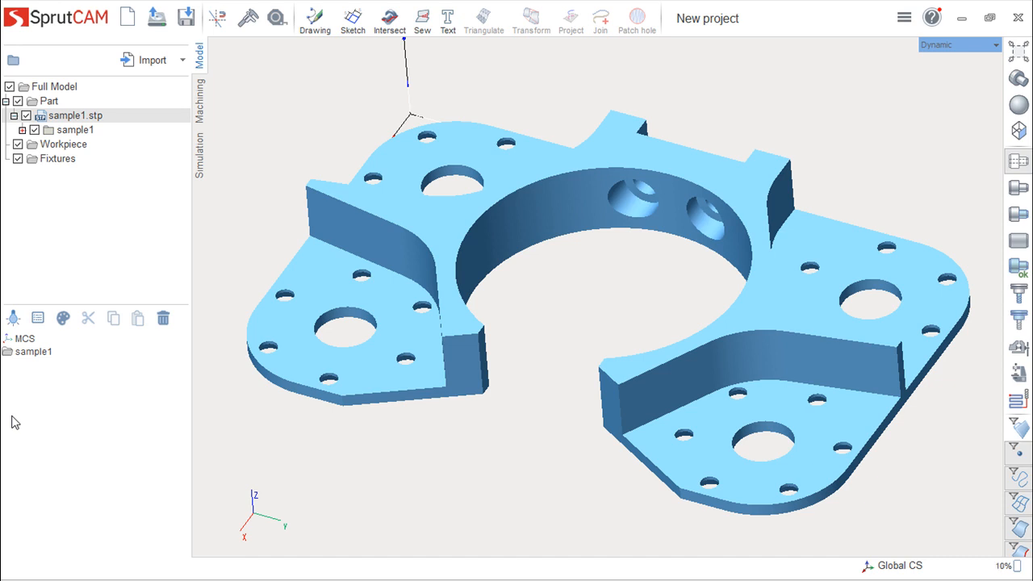
click(201, 107)
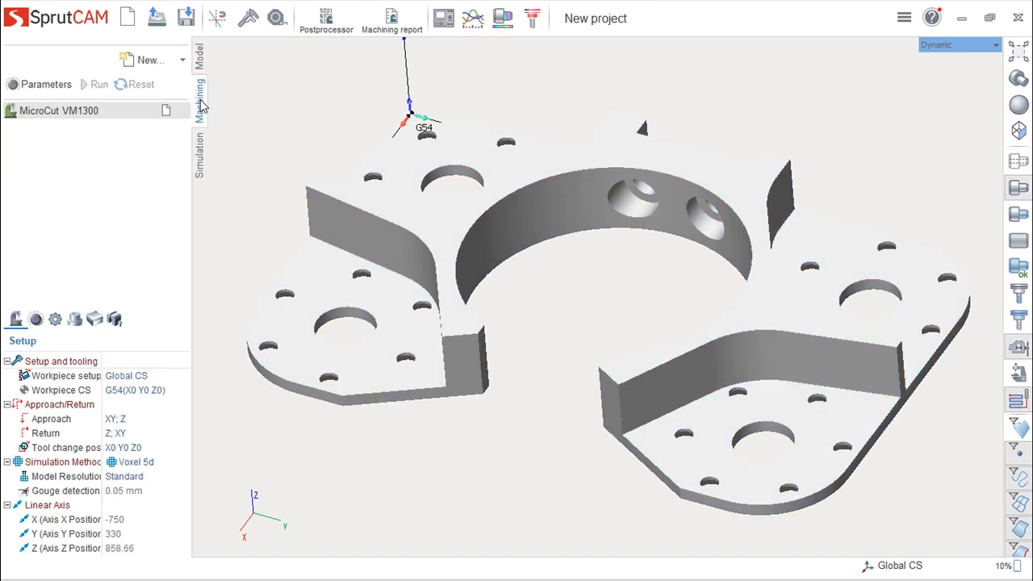
click(201, 168)
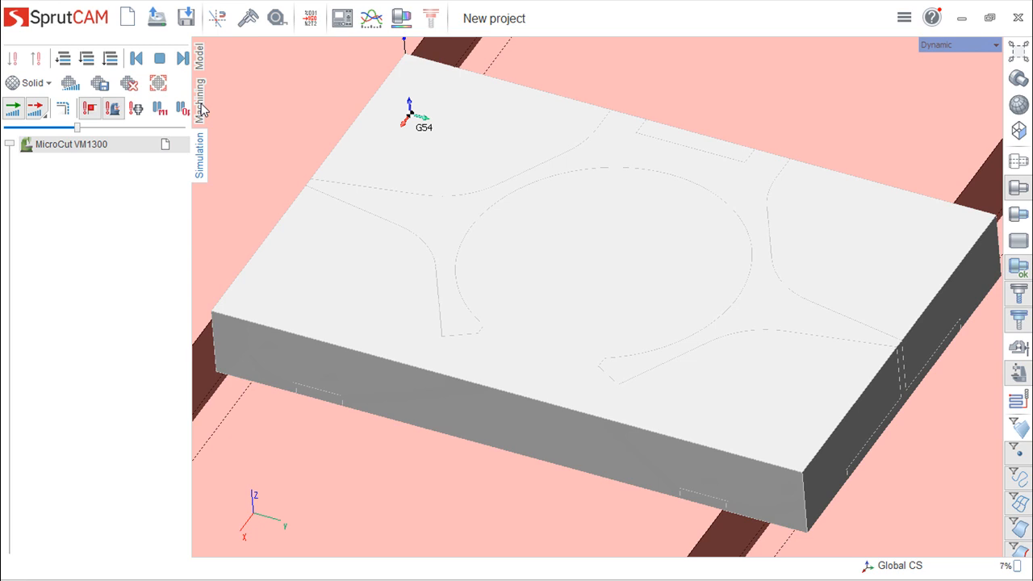
click(201, 61)
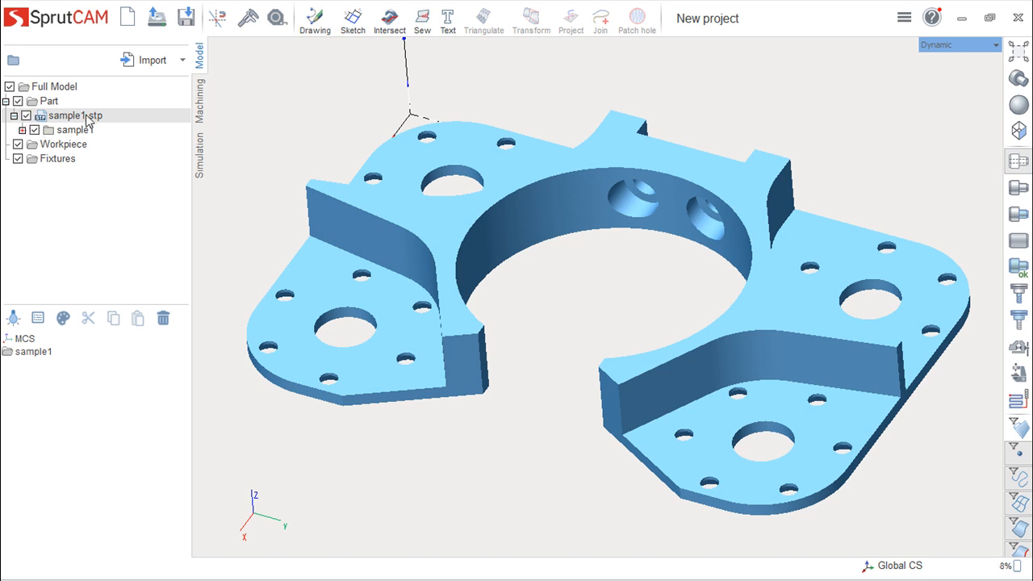
Expand the sample1 structure and add a new subgroup with the default name inside its first Group.
click(23, 131)
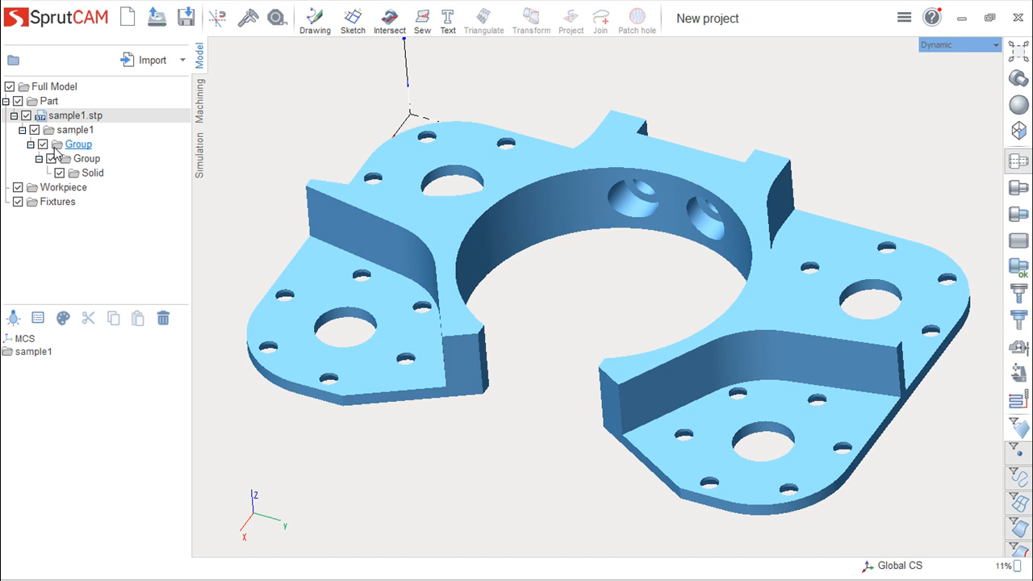
right_click(142, 153)
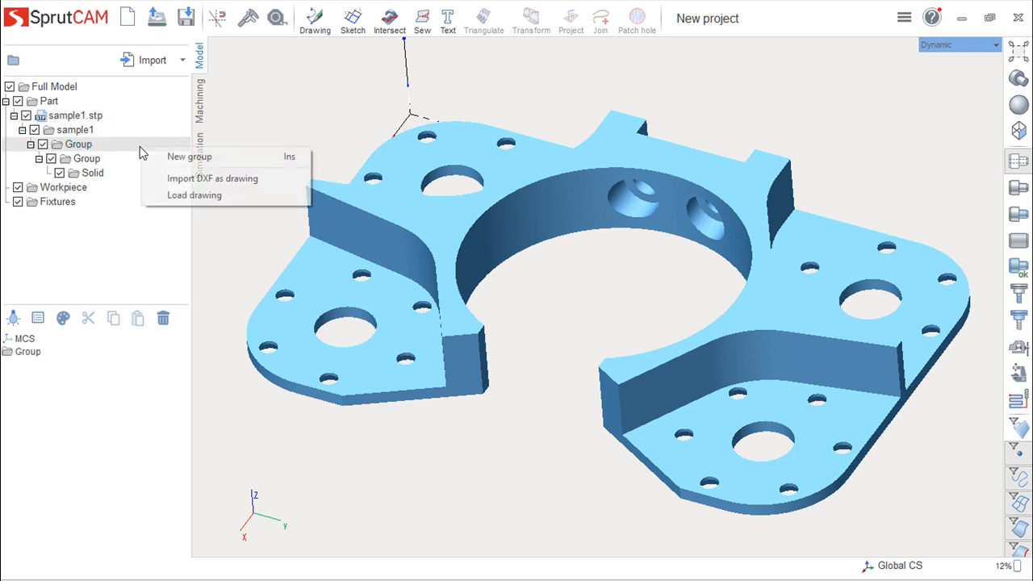
click(201, 157)
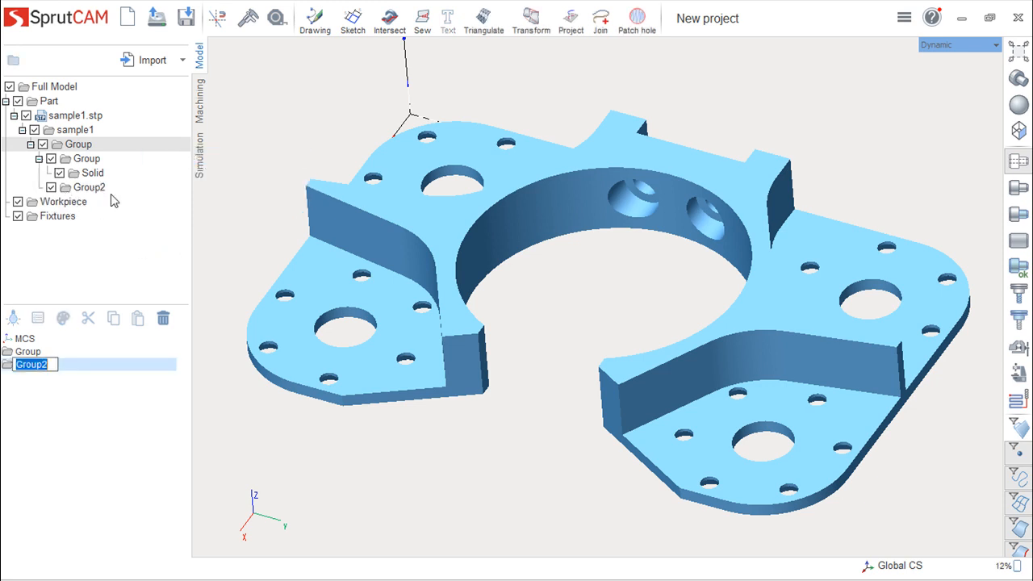
key(Return)
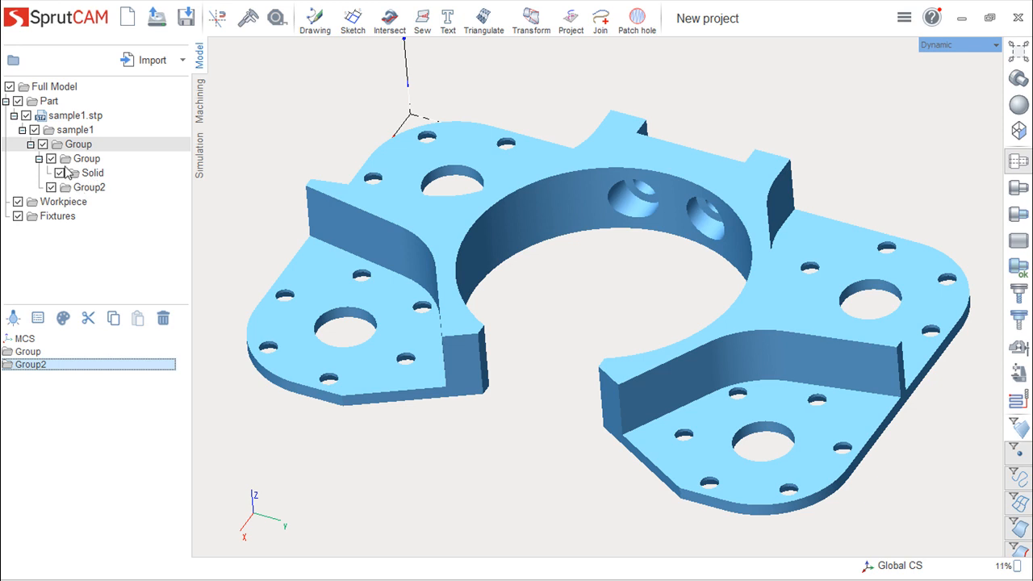
Examine the contents of sample1.stp, its nested groups and the Solid, including the Solid's list of faces.
click(39, 159)
click(39, 159)
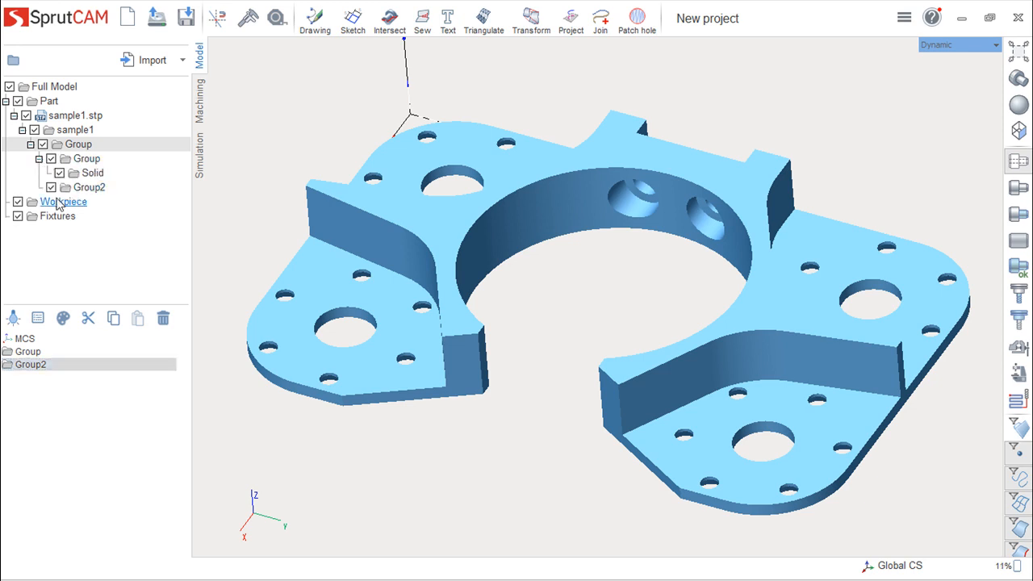
click(91, 174)
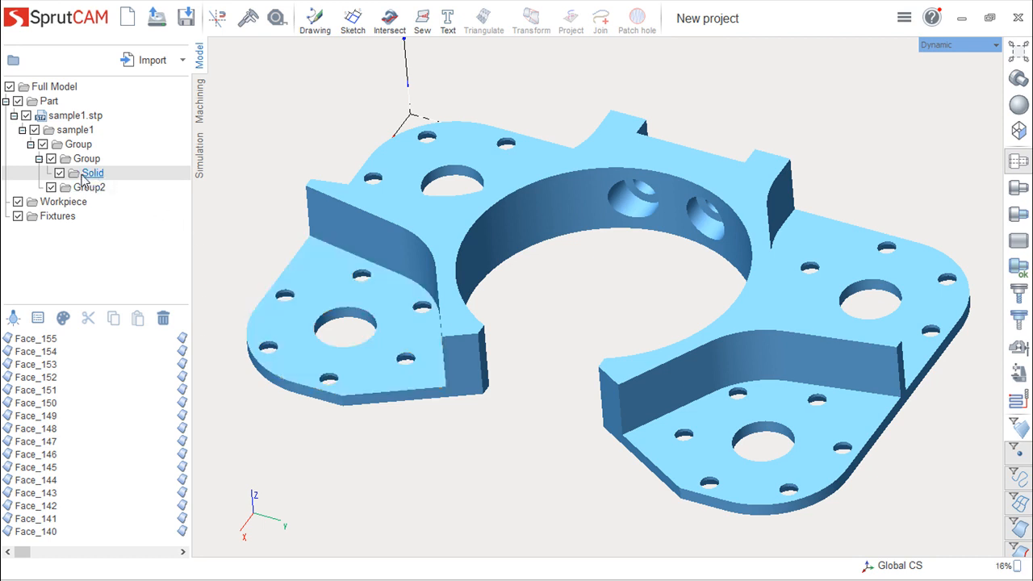
click(71, 148)
click(78, 156)
click(79, 147)
click(75, 134)
click(74, 119)
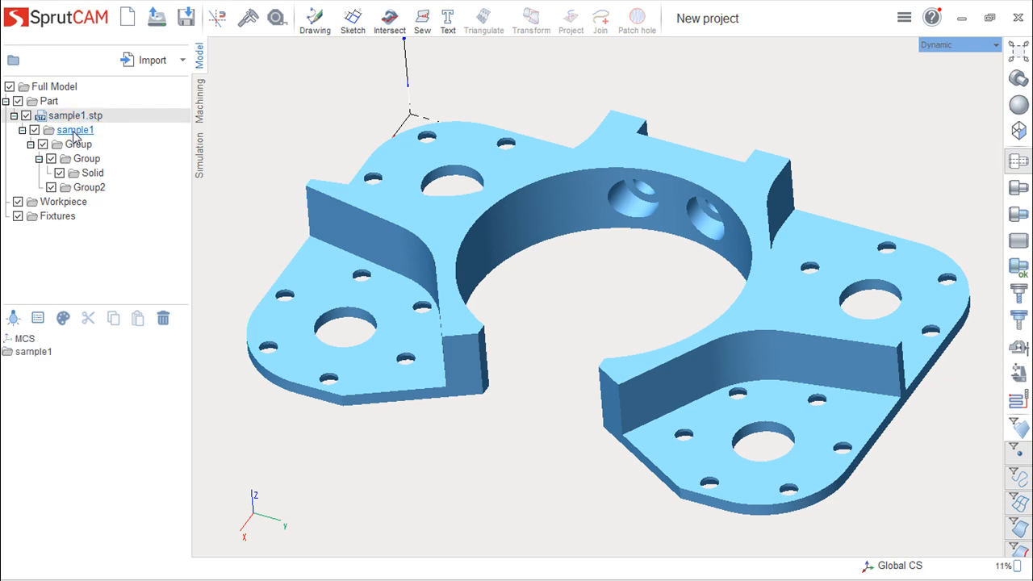
click(75, 132)
click(78, 144)
click(89, 172)
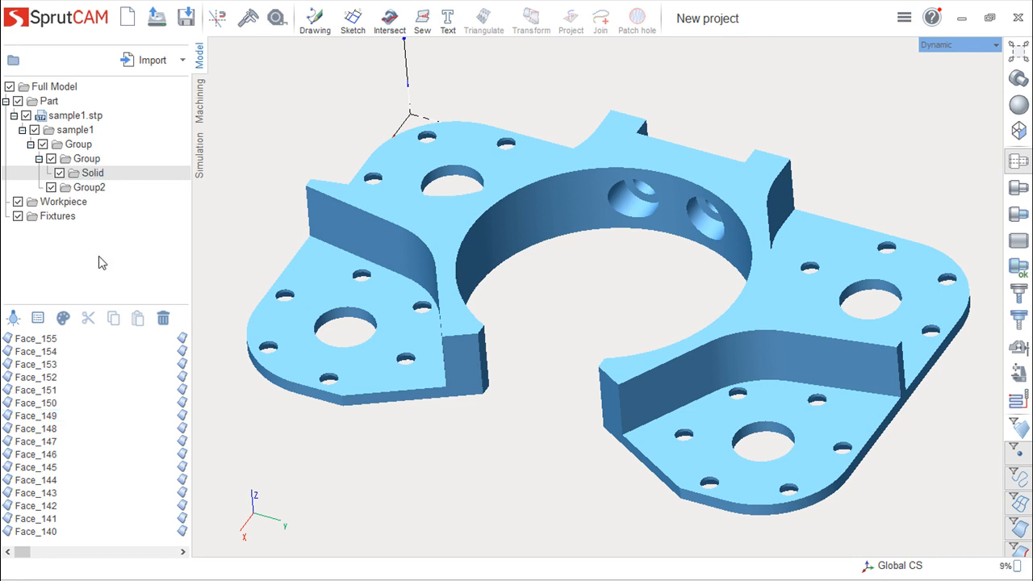
drag(24, 555, 152, 546)
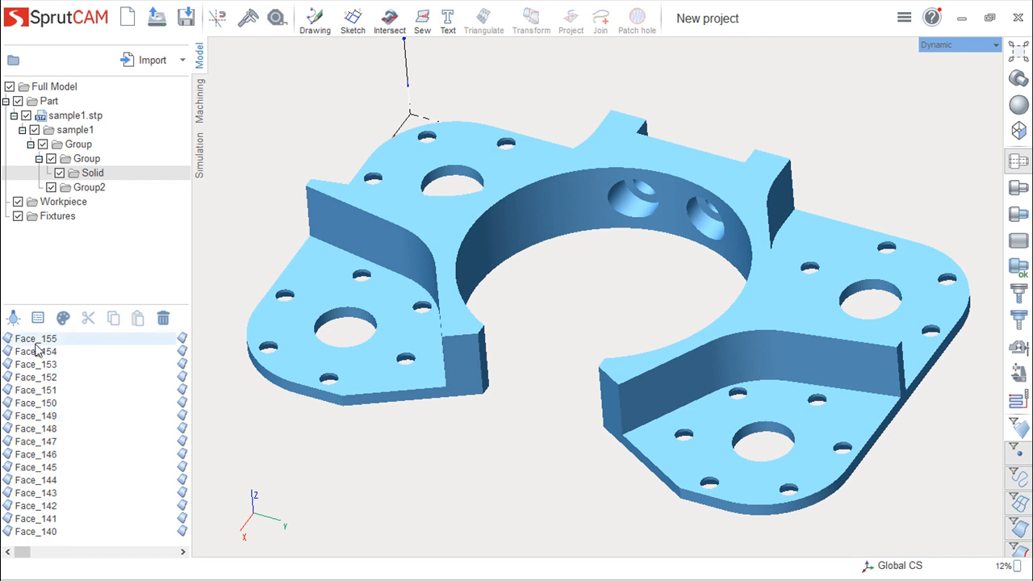
Highlight the faces Face_146 through Face_153 on the model and clear the selection.
click(36, 389)
click(26, 454)
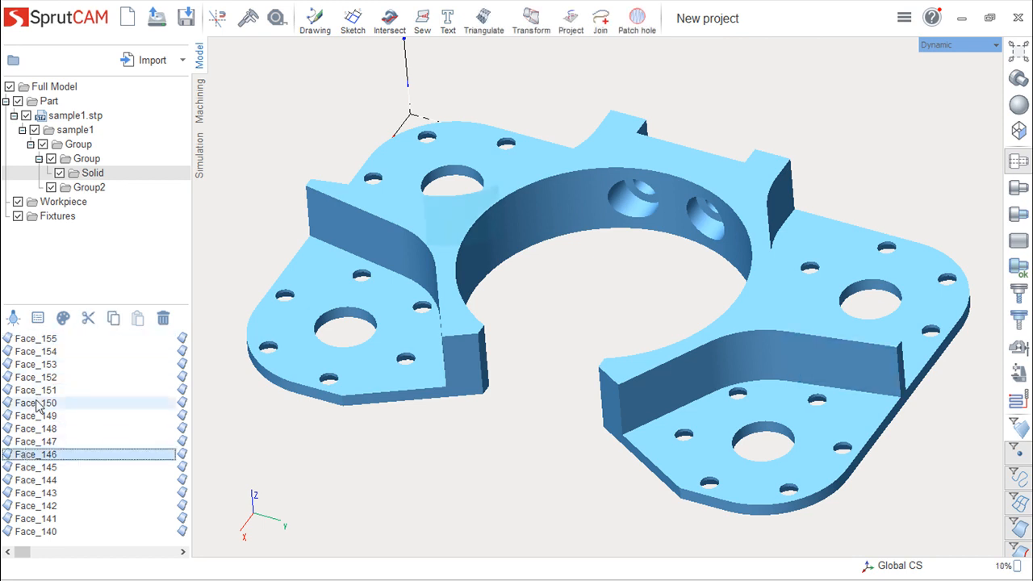
shift+click(44, 368)
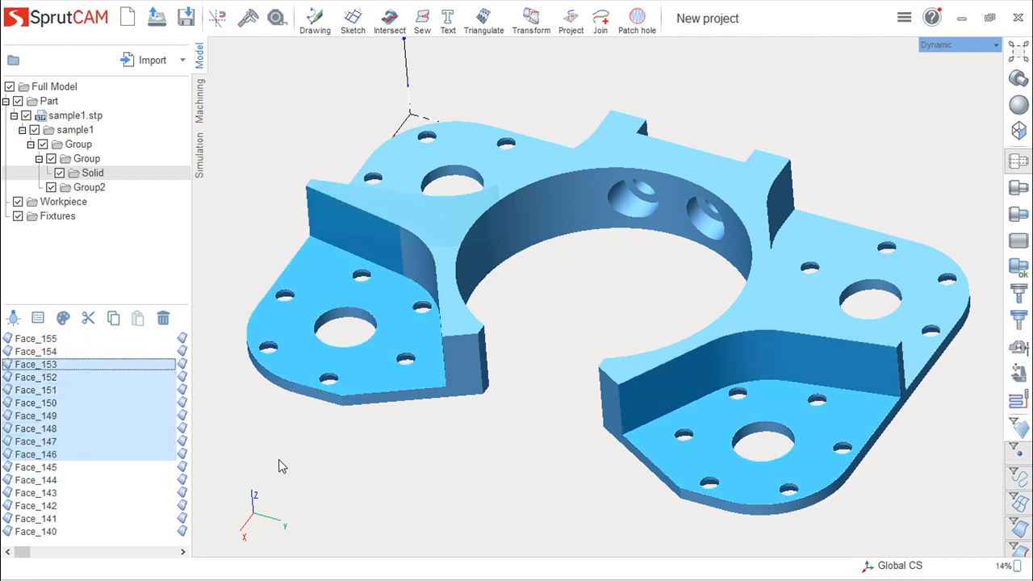
click(246, 441)
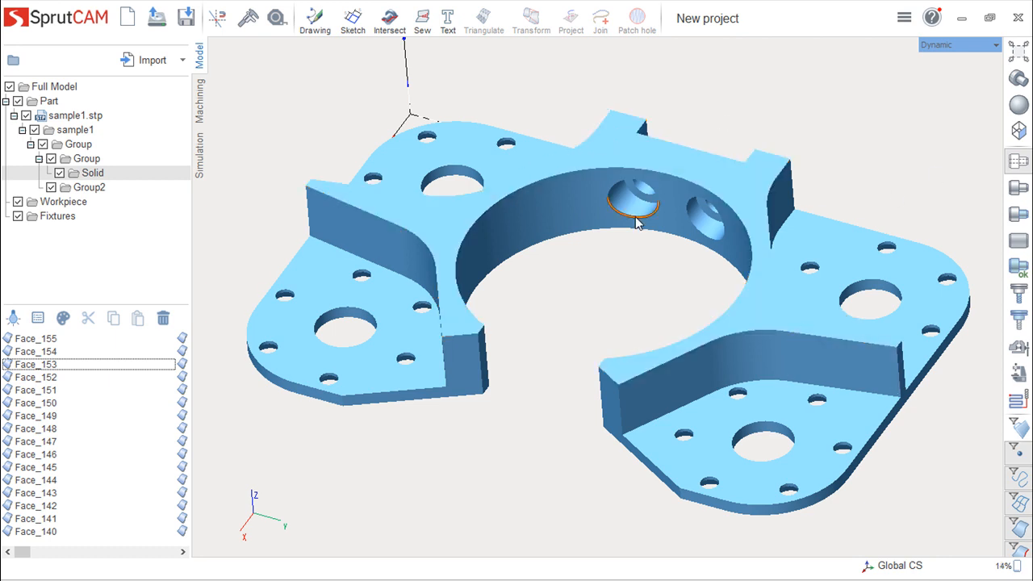
Identify the ring's upper face in the Solid's face list by picking it on the model, and deselect it.
click(444, 219)
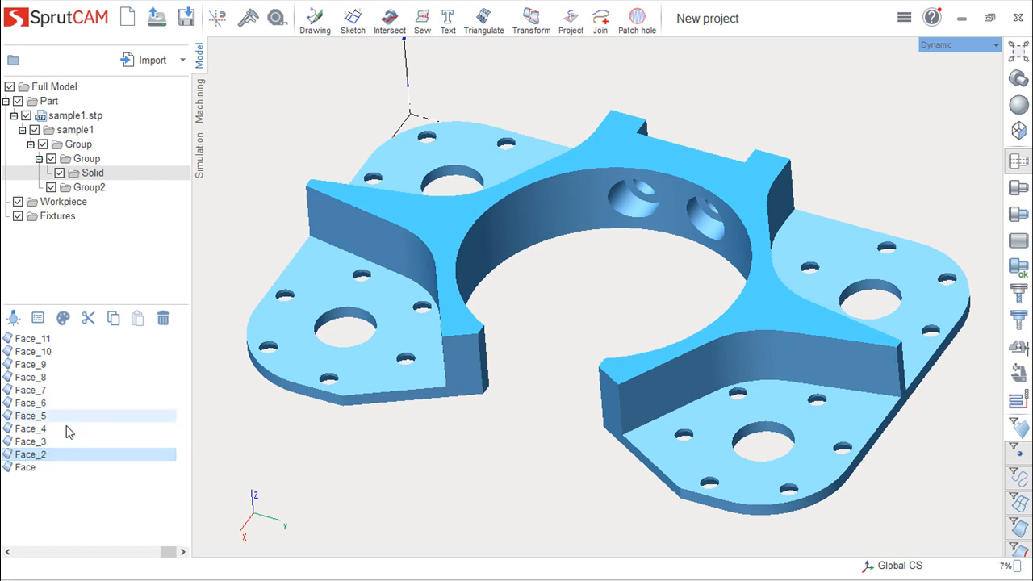
click(211, 460)
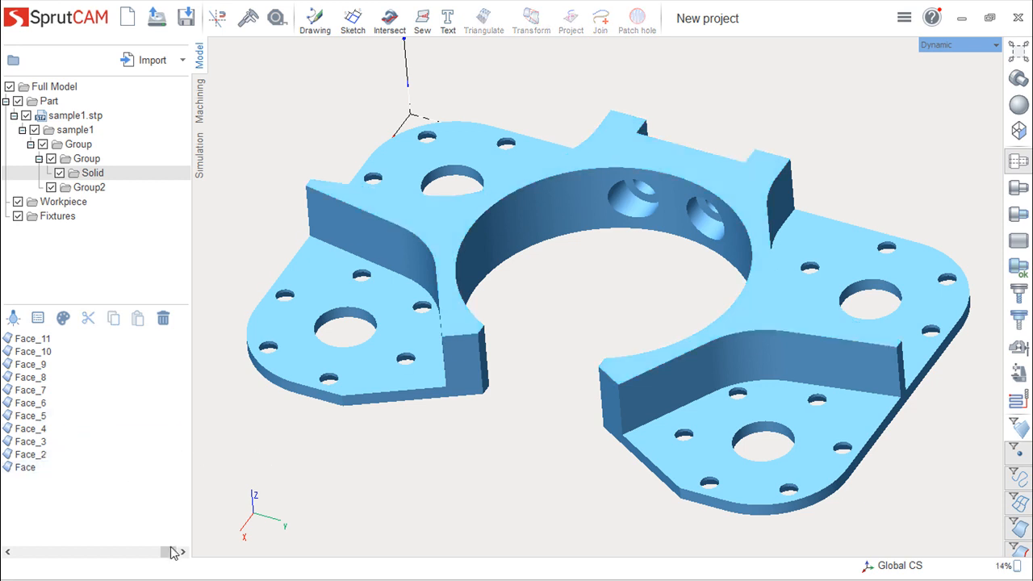
drag(166, 551, 23, 552)
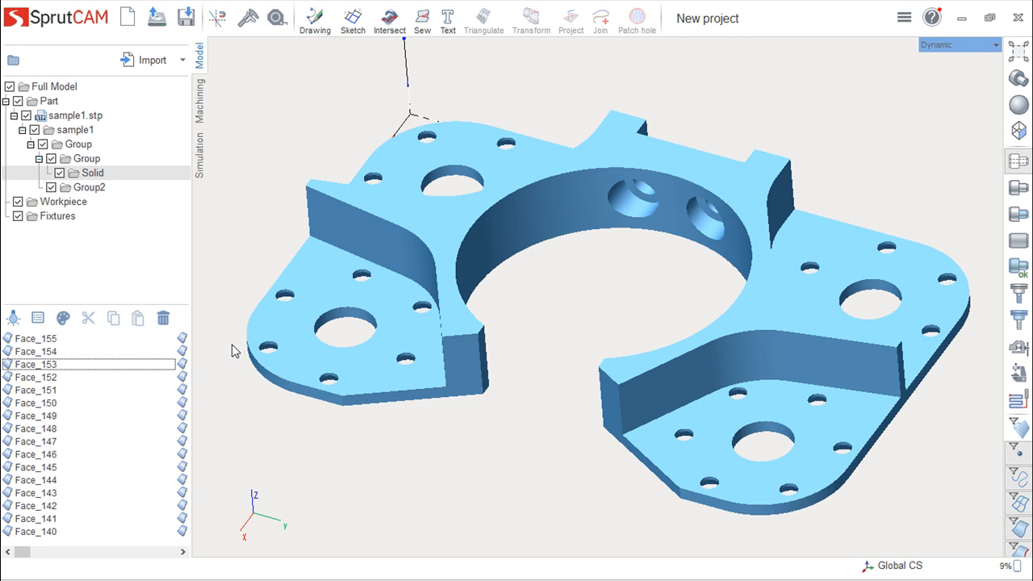
Hide the ring's upper face, Face_2.
click(430, 222)
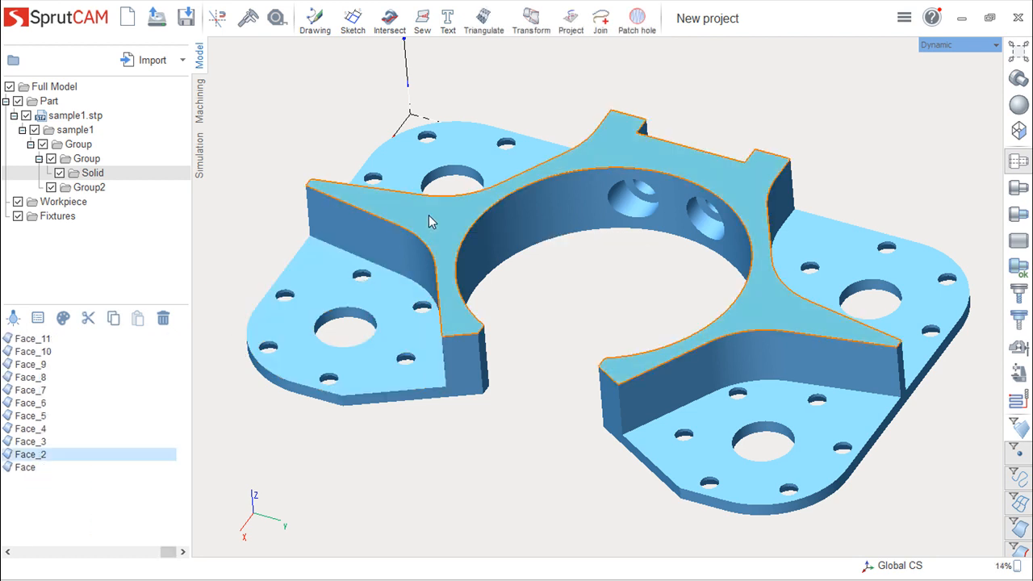
click(12, 320)
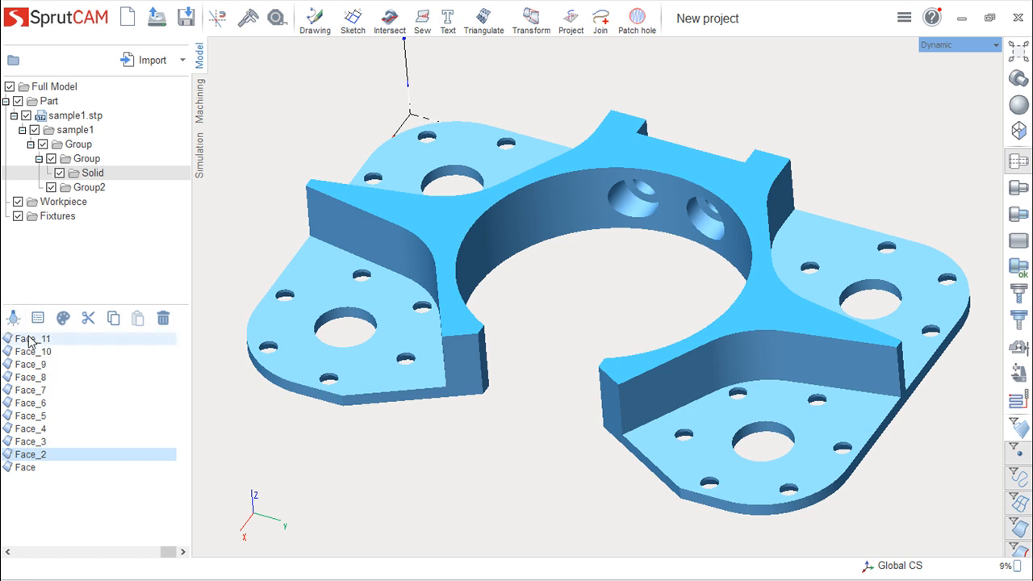
click(28, 456)
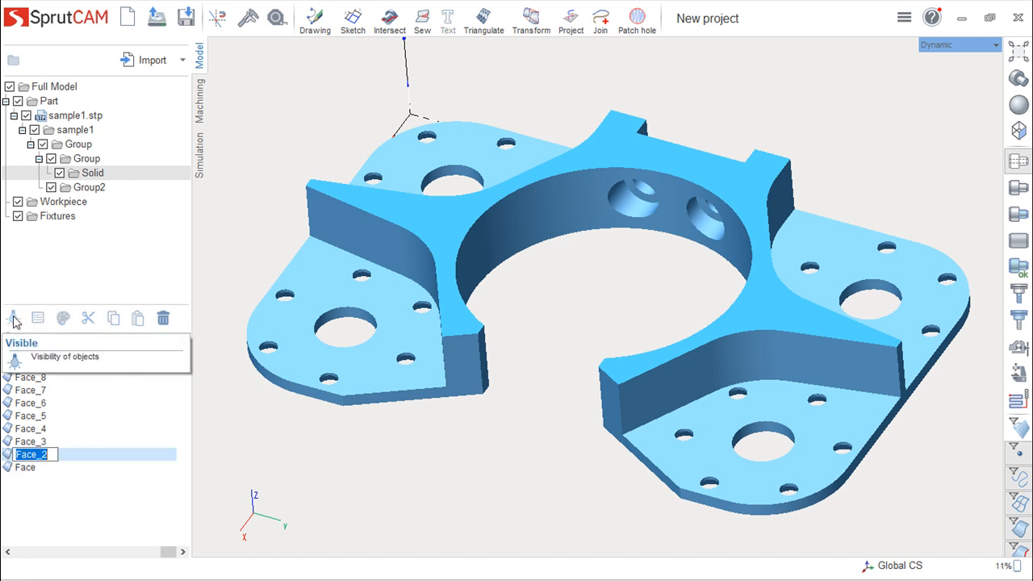
click(34, 468)
click(33, 458)
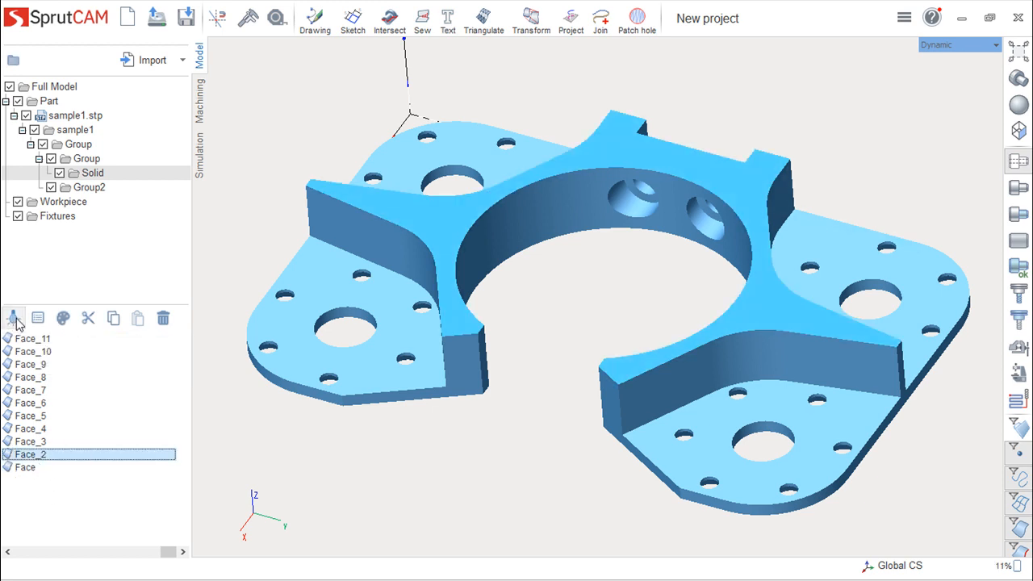
click(358, 552)
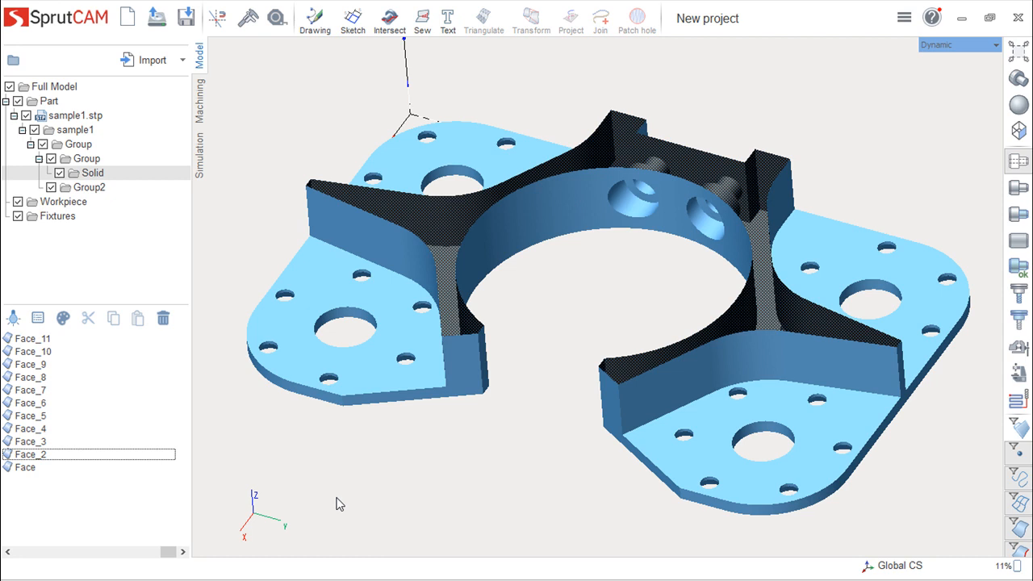
Make the hidden upper face Face_2 visible again and clear the selection.
click(42, 454)
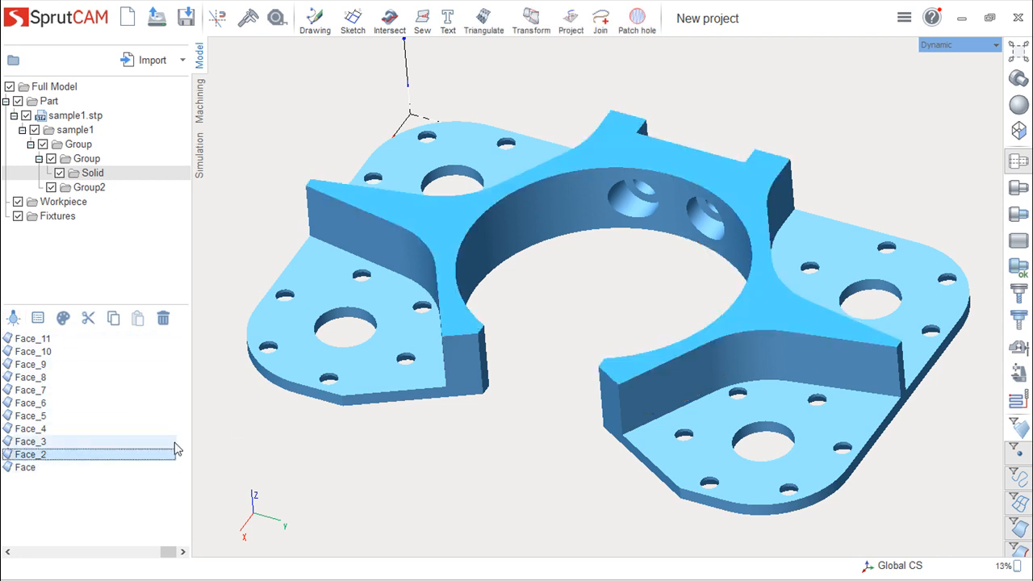
click(282, 476)
click(36, 456)
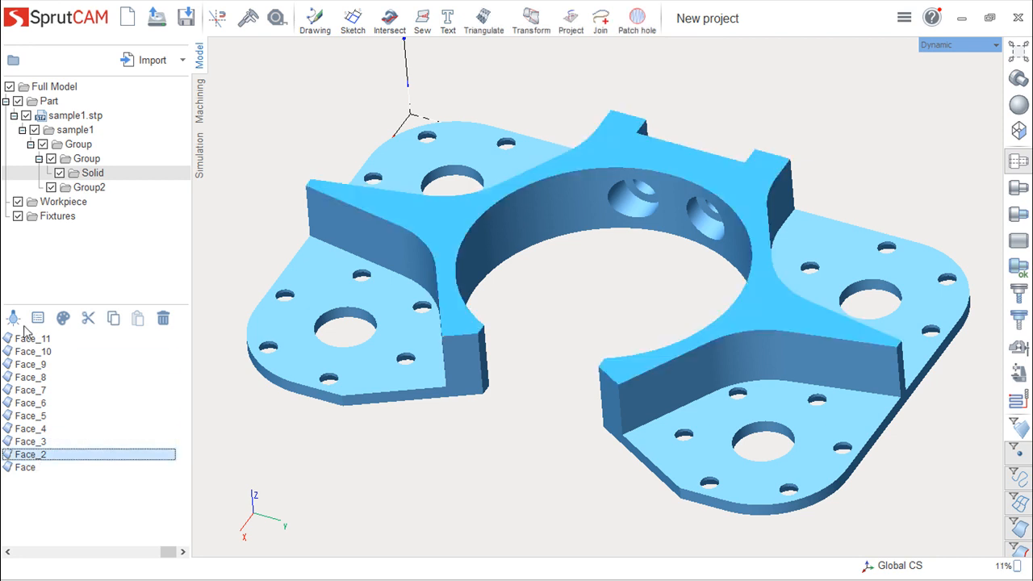
click(323, 487)
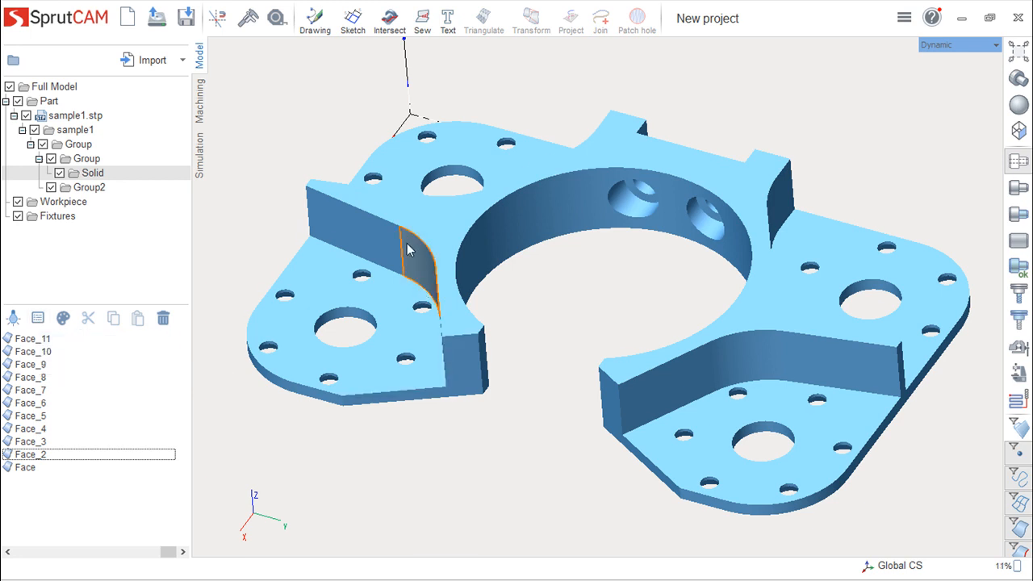
Rename the ring's upper face Face_2 as fdffddd in its object properties.
click(437, 229)
click(37, 319)
drag(559, 211, 494, 318)
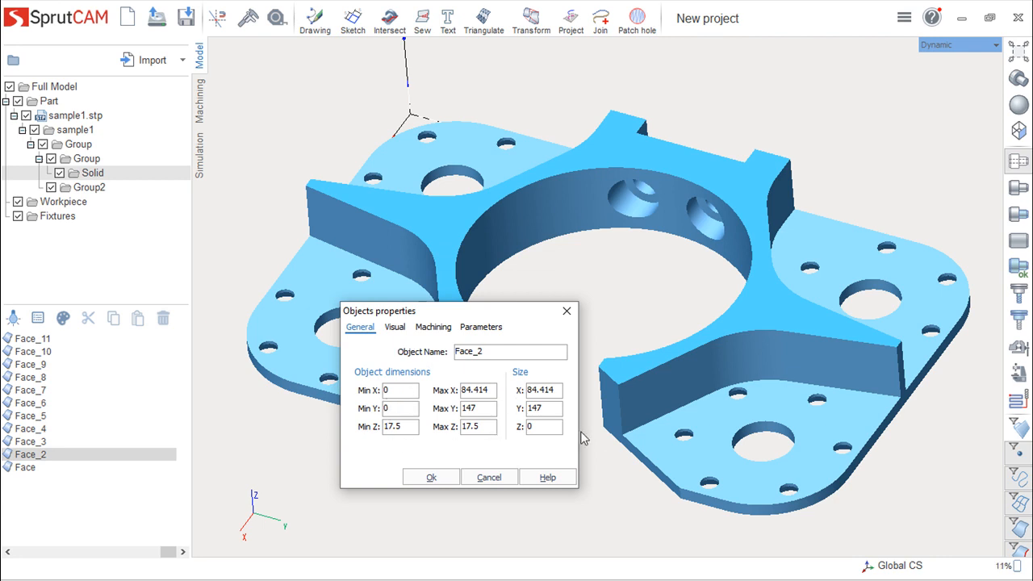
drag(483, 352, 413, 360)
text(fdffddd)
click(431, 477)
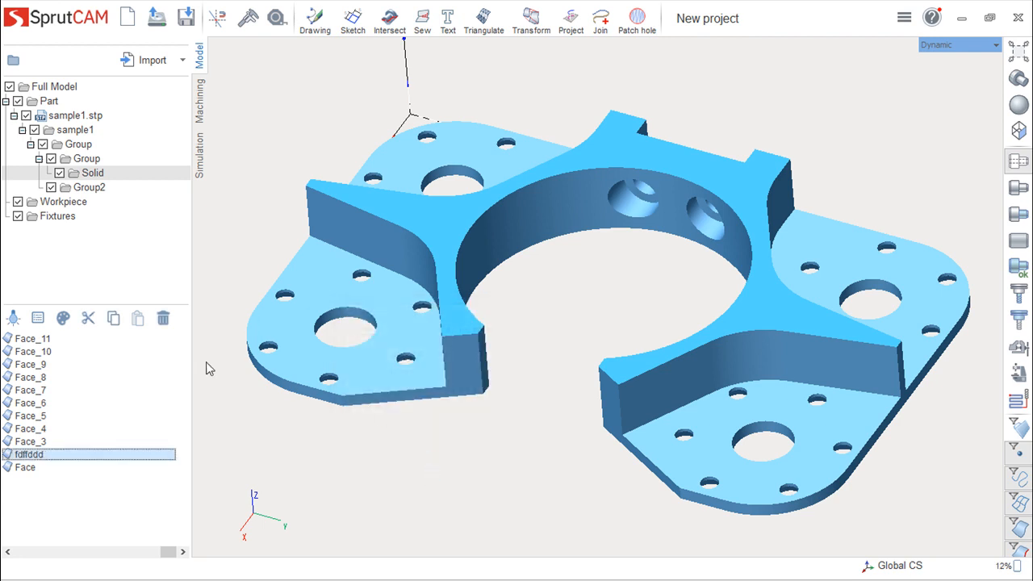
Set the display colour of the fdffddd face to bright green in its visual properties.
click(38, 318)
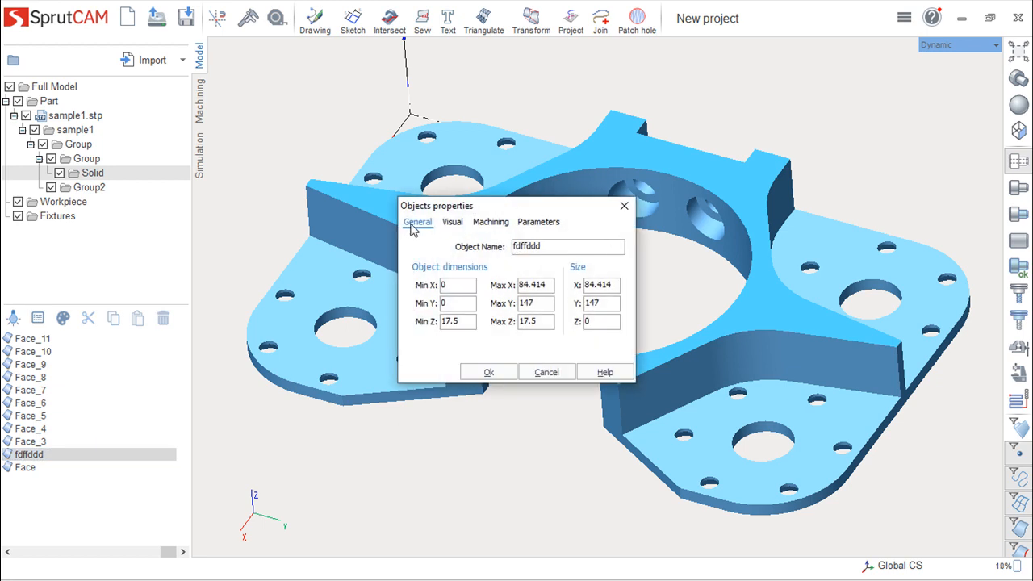
click(454, 227)
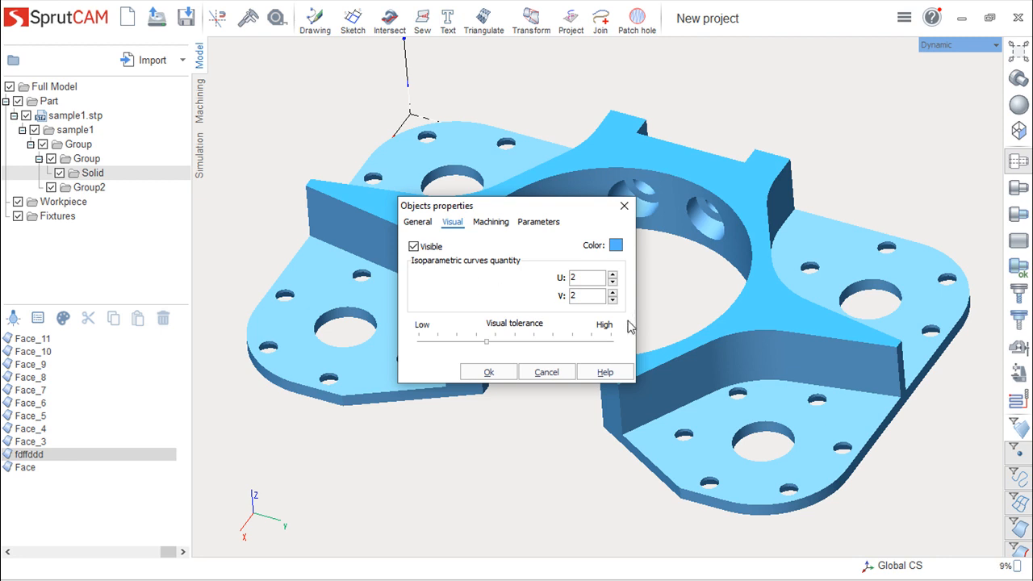
click(616, 245)
click(486, 190)
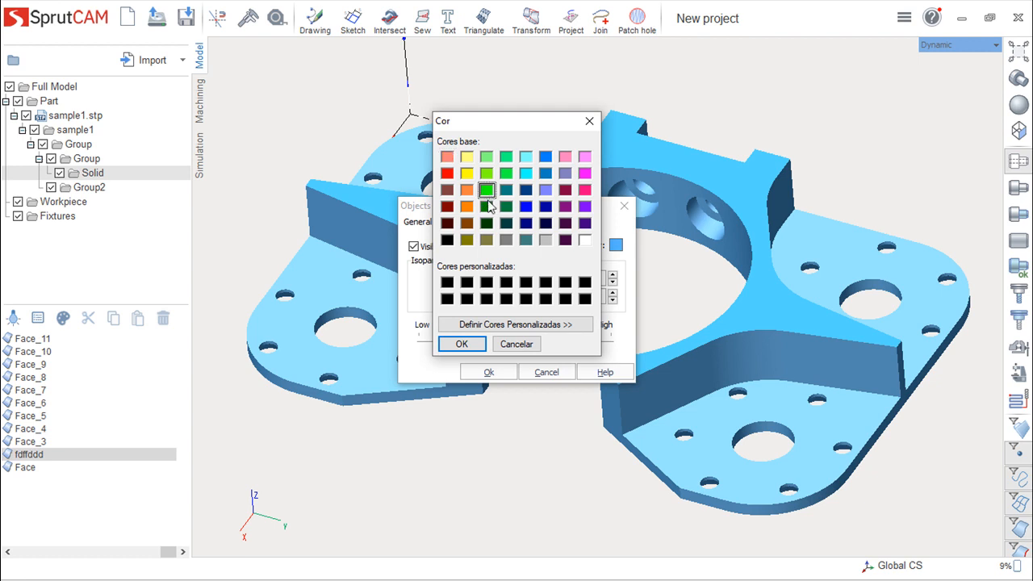
click(479, 344)
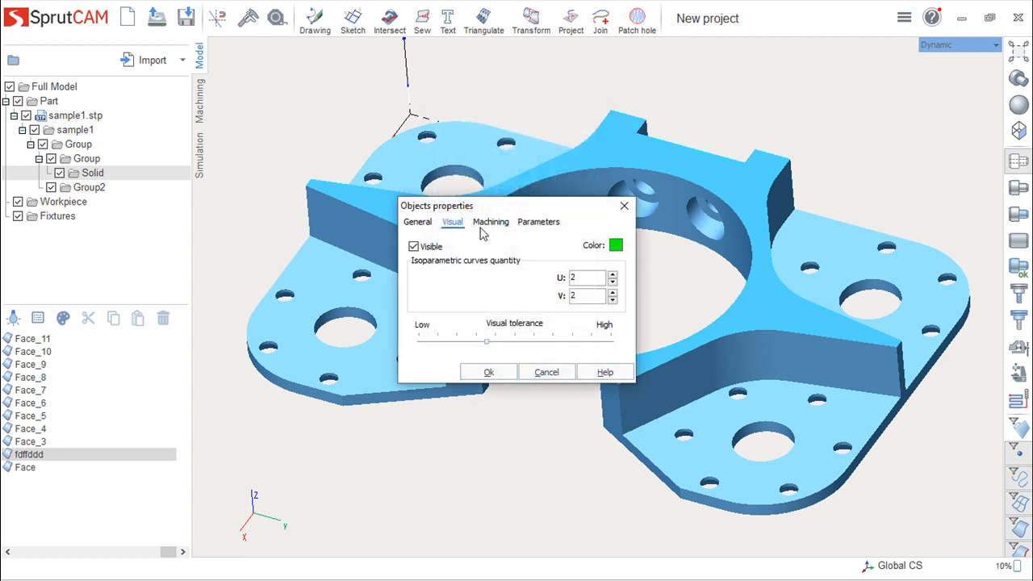
click(487, 372)
click(474, 436)
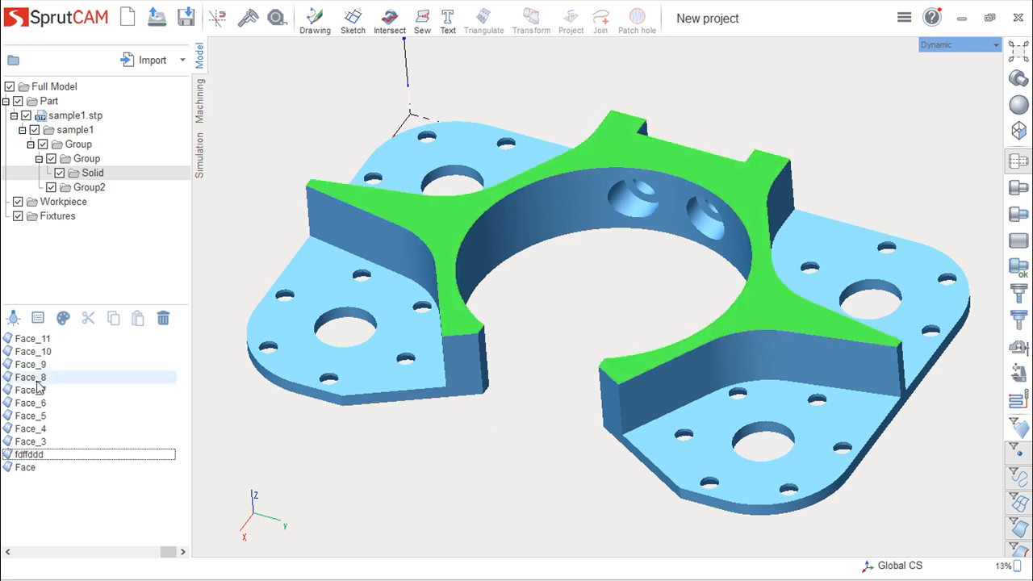
Review the machining and parameter properties of the fdffddd face and leave them unaltered.
click(29, 454)
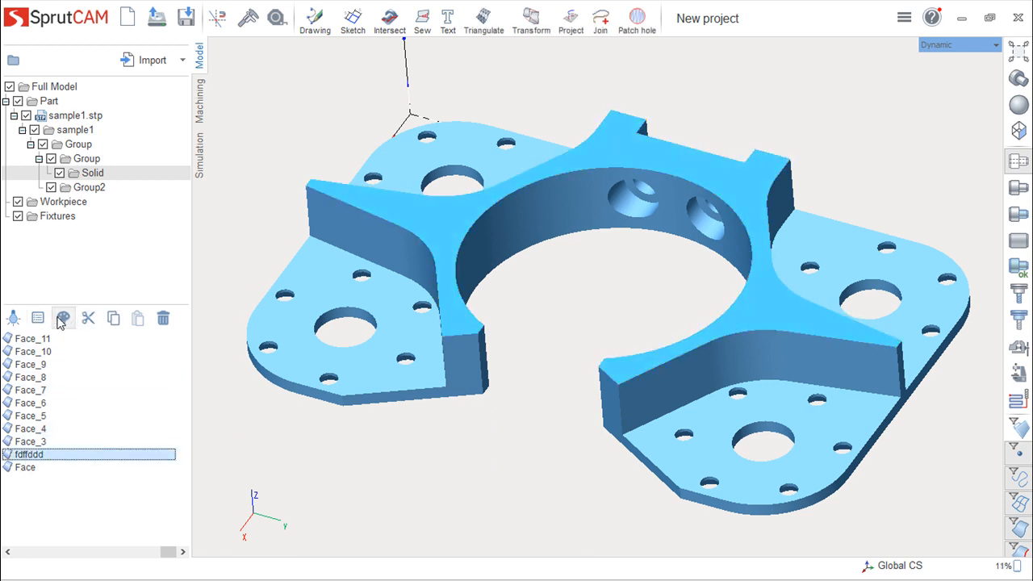
click(38, 319)
click(490, 223)
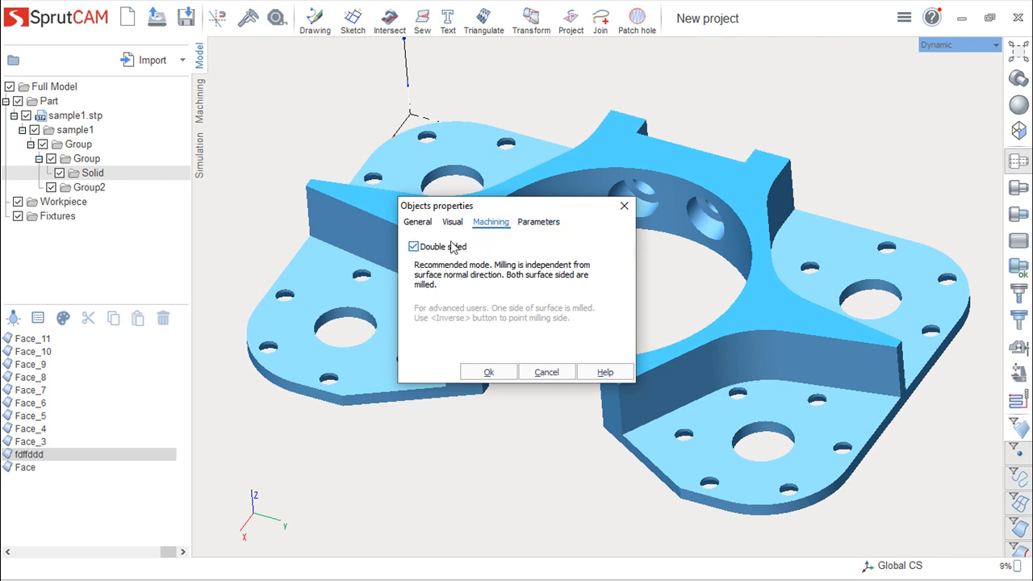
click(537, 226)
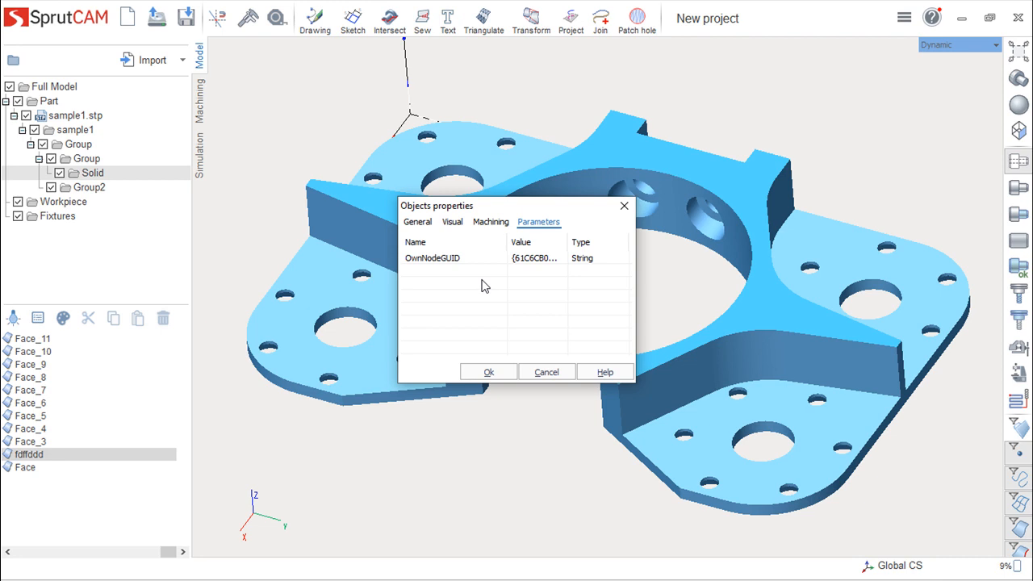
click(547, 372)
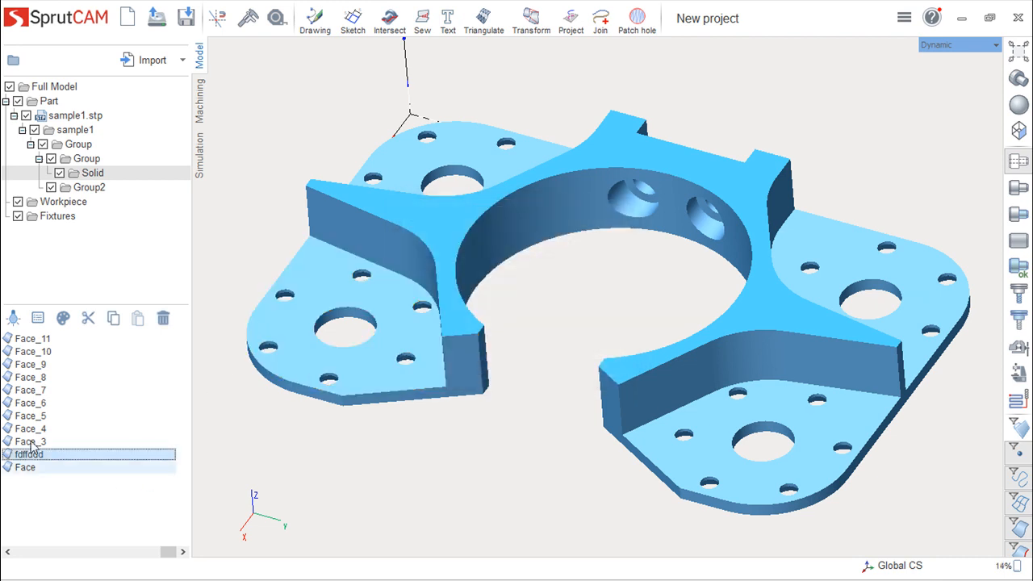
Set the display colour of the fdffddd face to light cyan from the base colours.
click(63, 320)
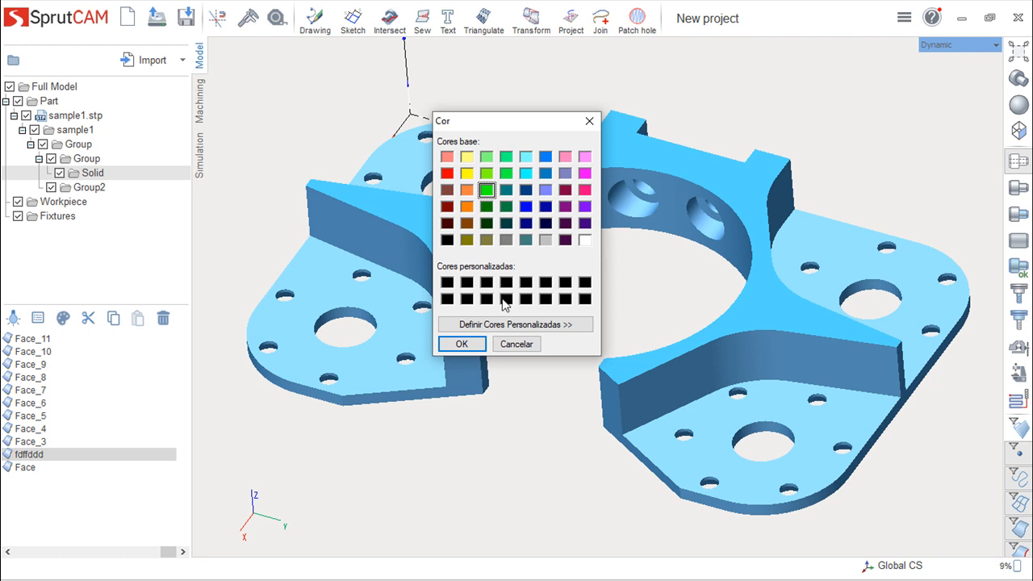
click(525, 156)
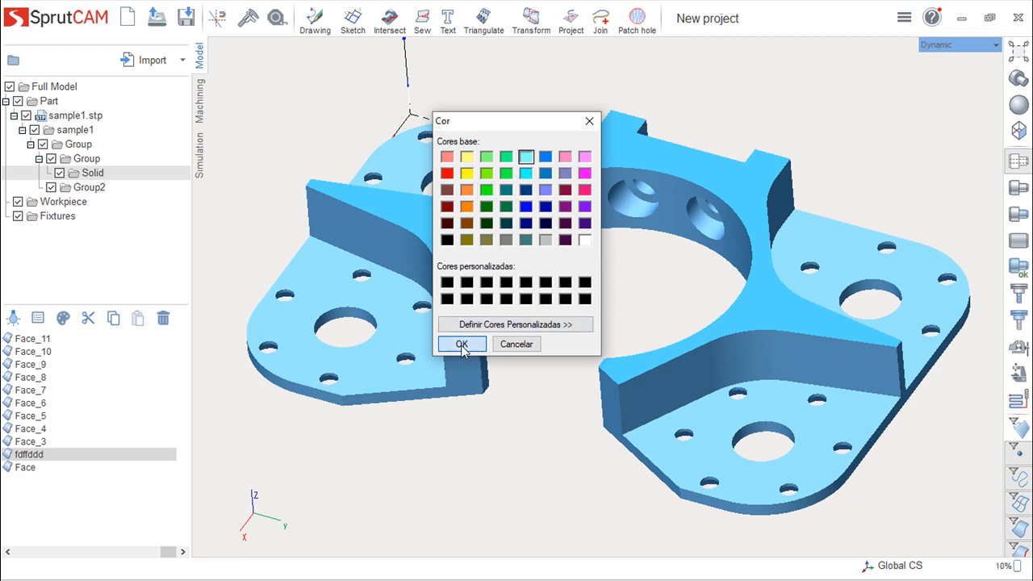
click(461, 344)
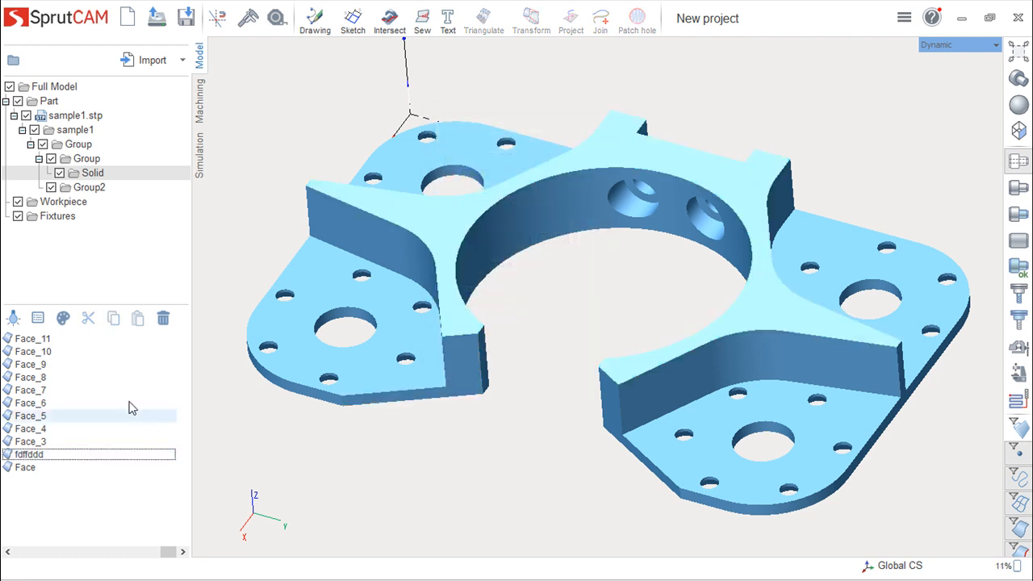
Highlight Face_3, Face_5, Face_7, Face_8 and Face_9 one after another to locate them on the part.
click(29, 441)
click(29, 415)
click(28, 390)
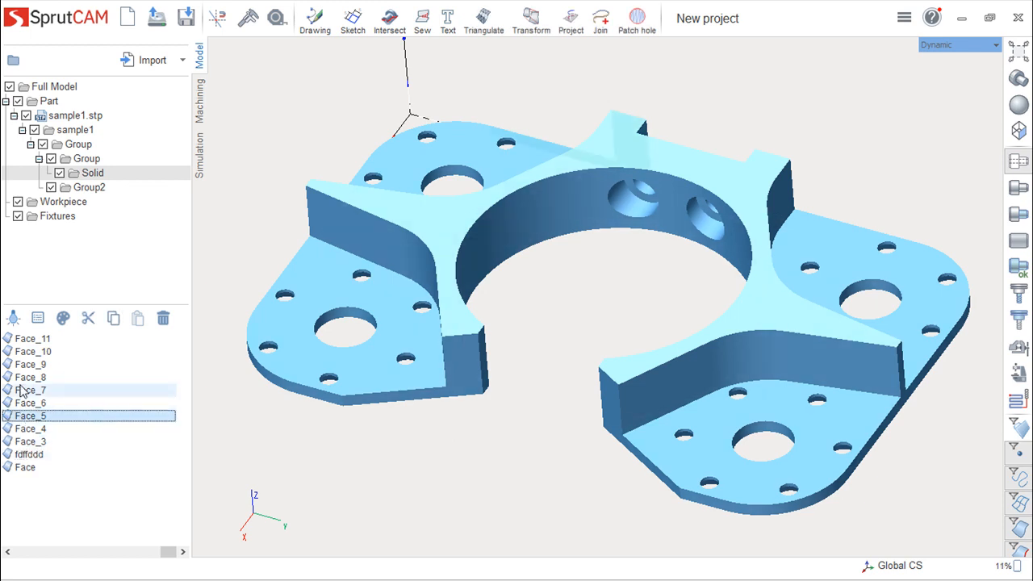
click(28, 377)
click(28, 364)
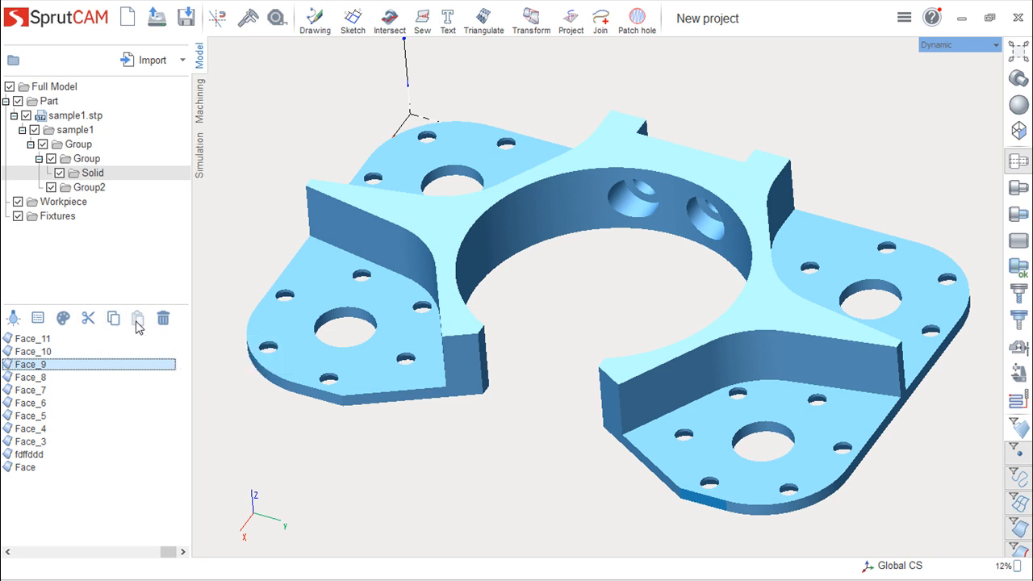
Delete the ring's upper face fdffddd from the solid.
click(29, 454)
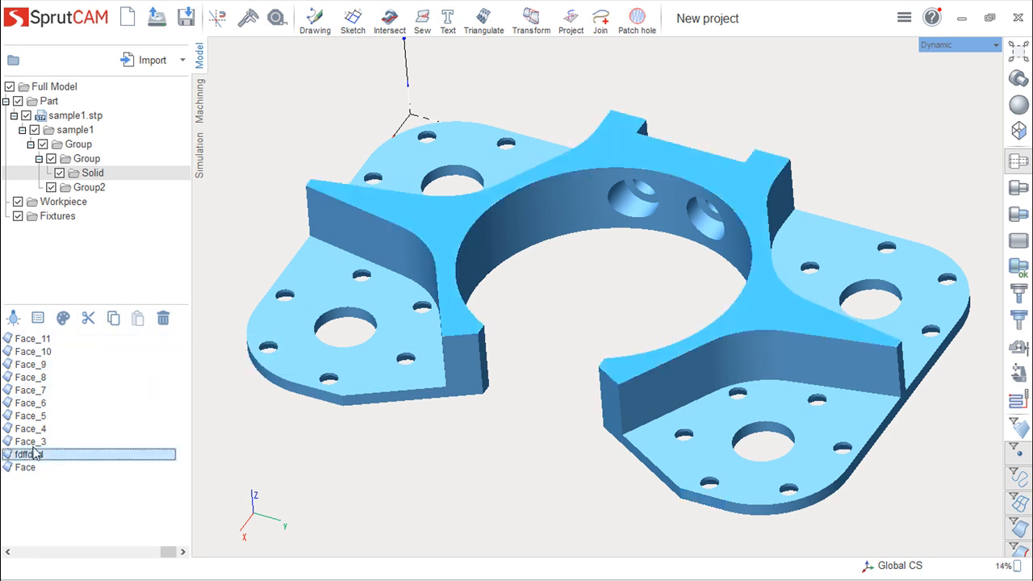
click(163, 318)
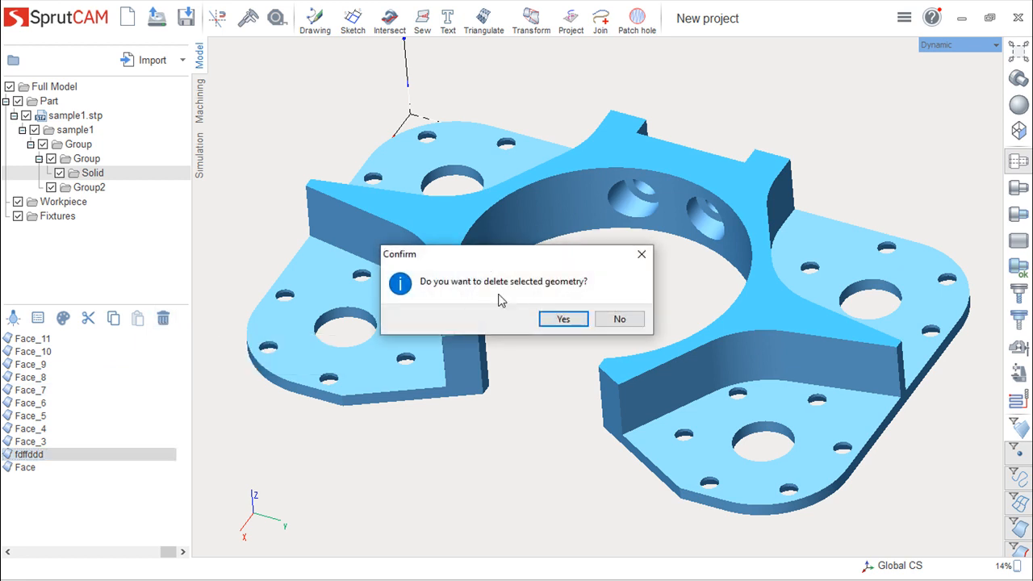
click(546, 321)
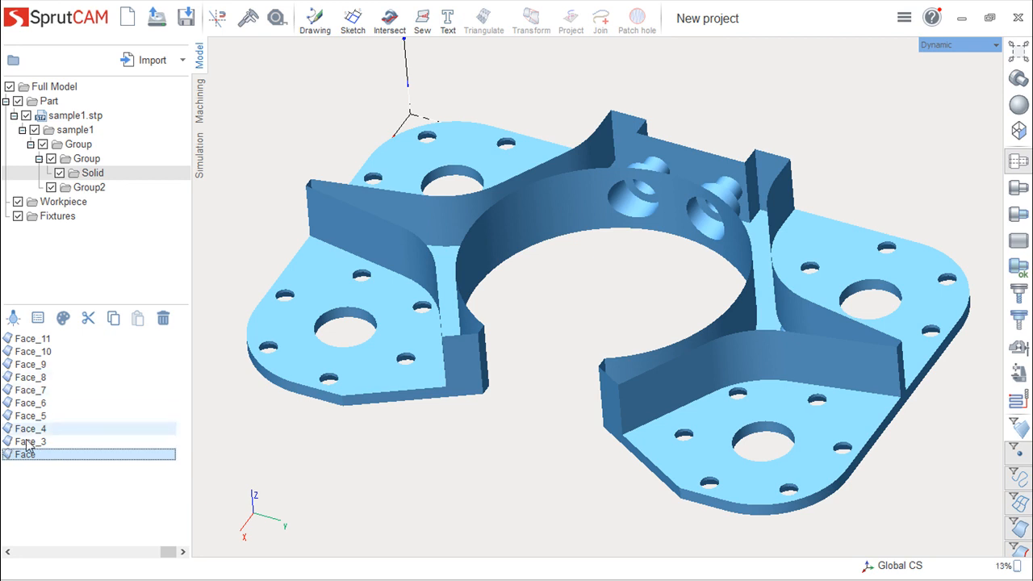
Select the upper face of the front mounting plate and examine the view commands offered for it.
click(281, 330)
right_click(289, 333)
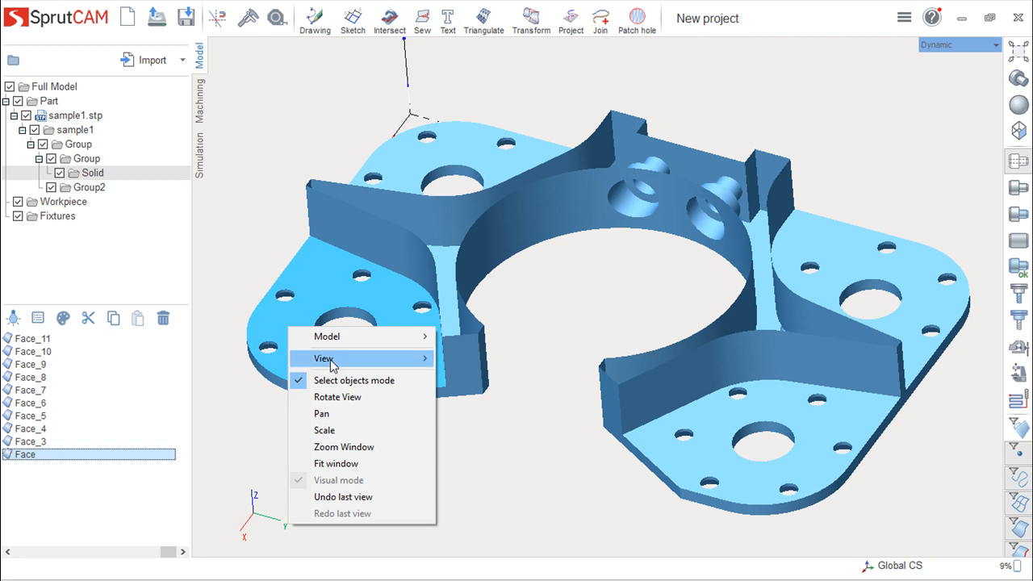
mouse_move(329, 365)
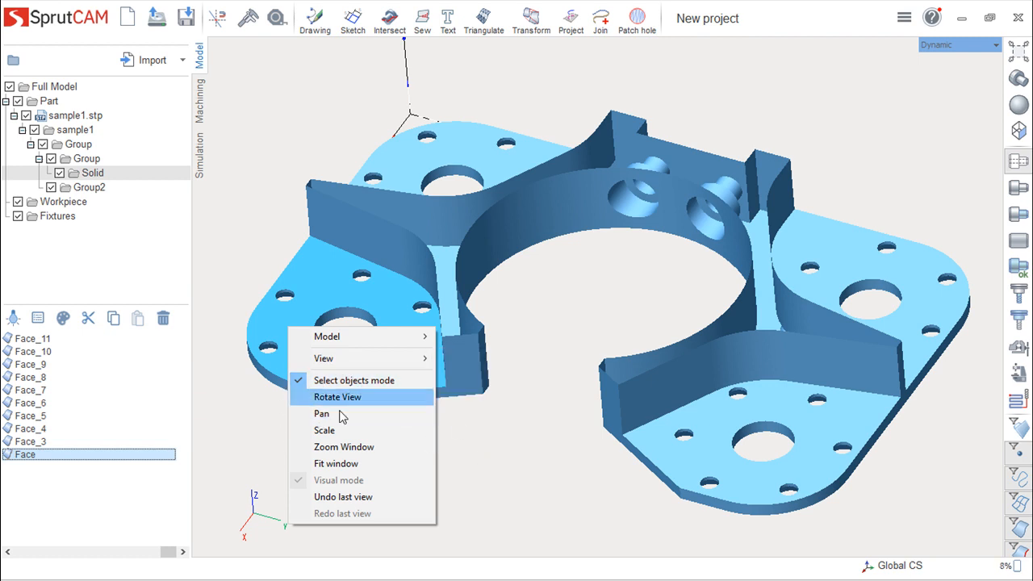
click(276, 442)
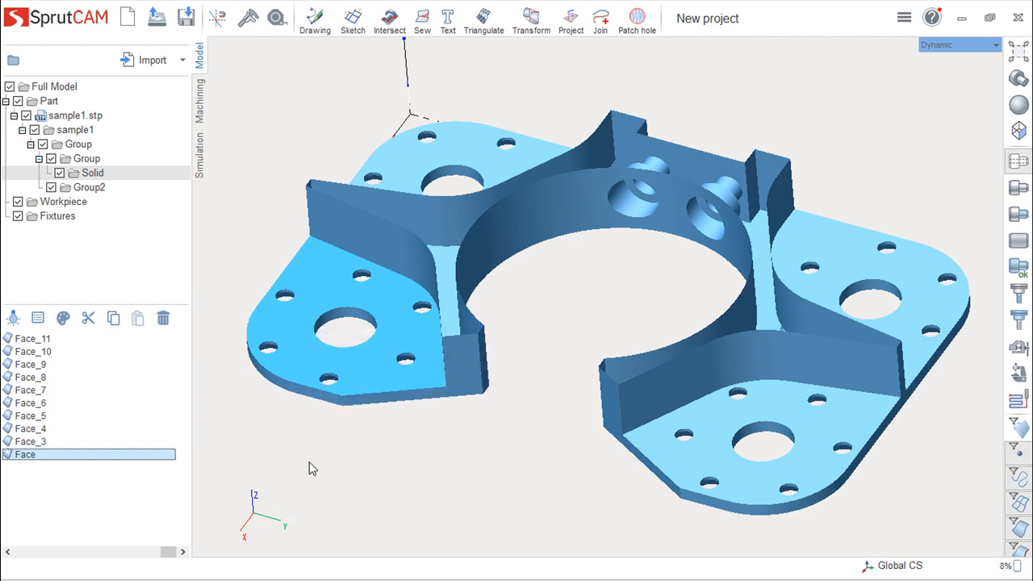
Open the spatial transformations for the plate's upper face and review the scale, mirror and coordinate system options.
right_click(32, 455)
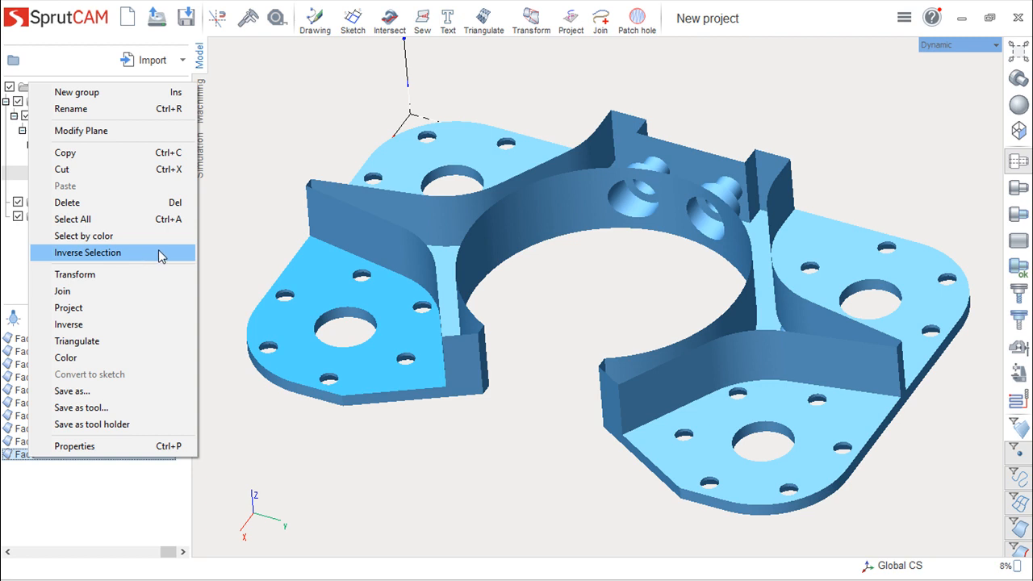
click(86, 277)
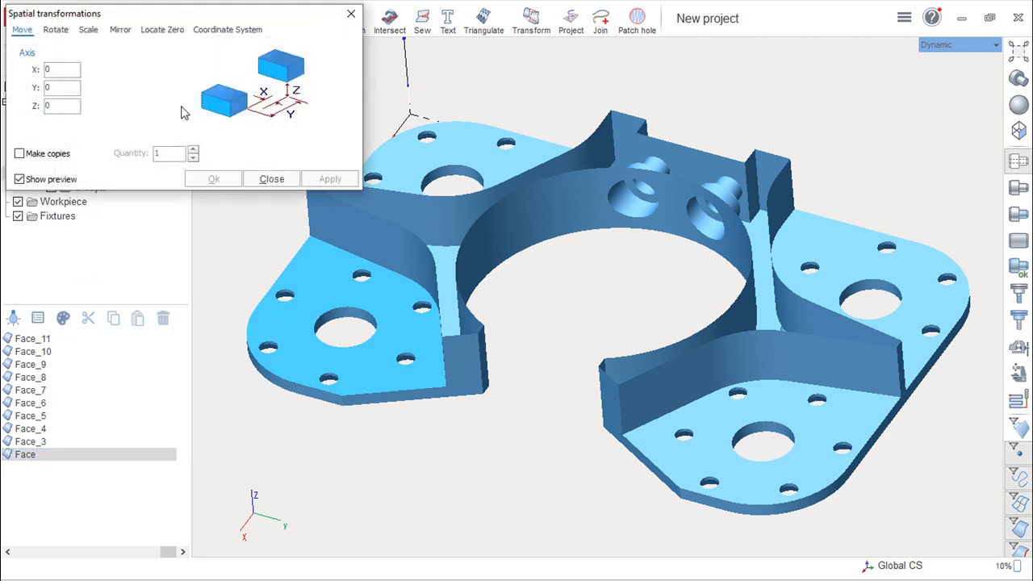
drag(189, 10, 678, 327)
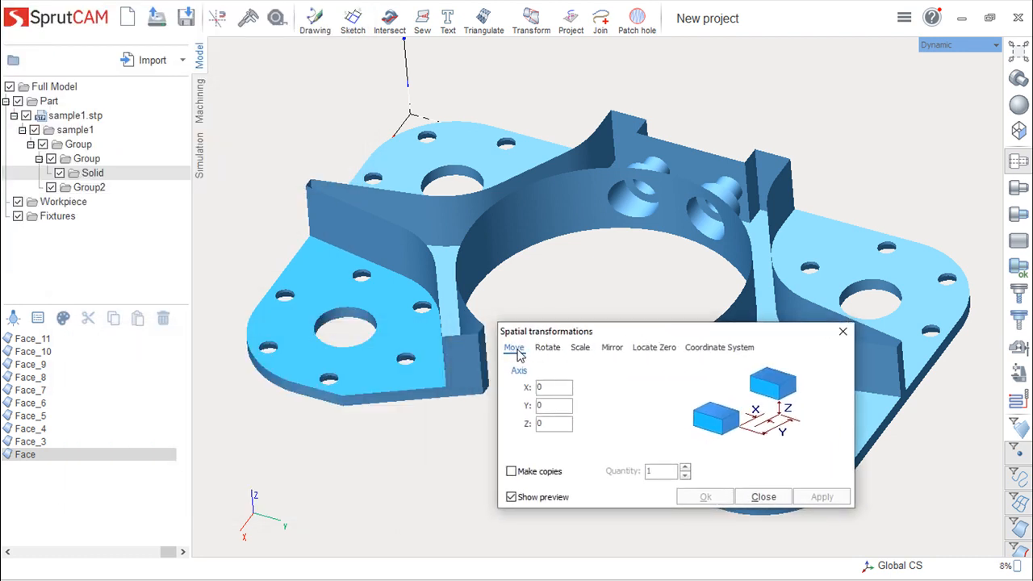
click(576, 348)
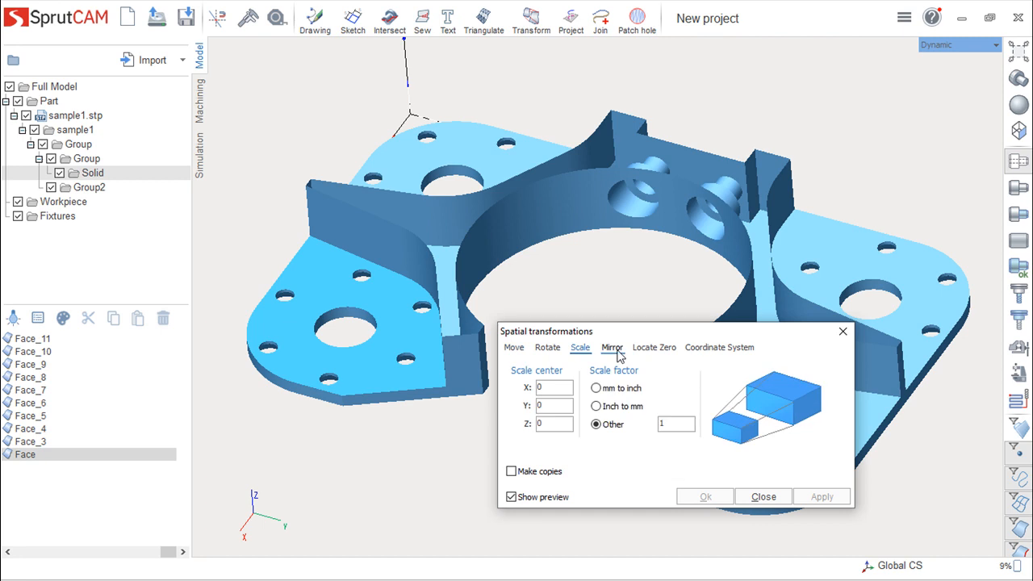
click(612, 349)
click(717, 350)
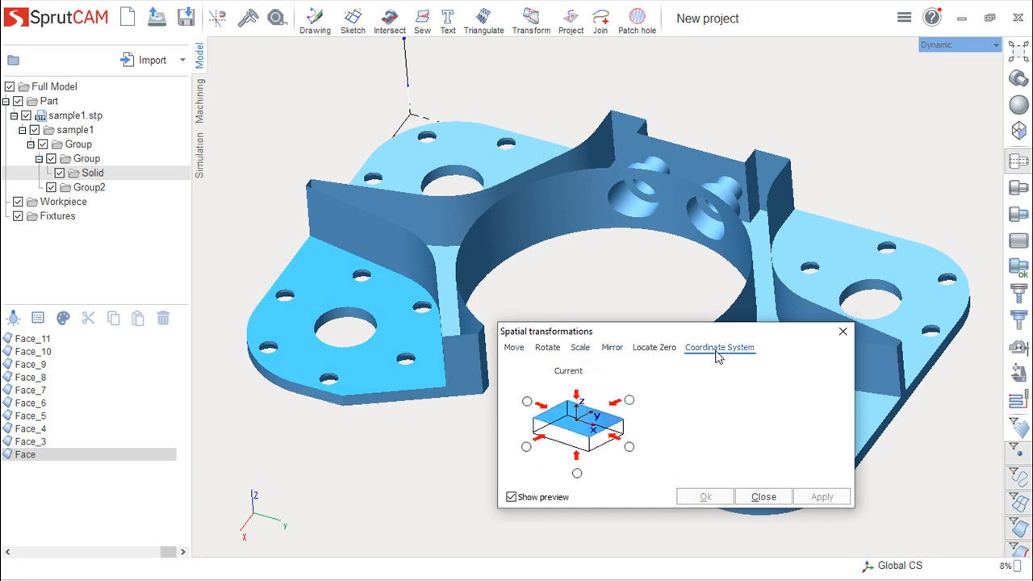
Move the front mounting plate's upper face by 10 along the Z axis.
click(514, 348)
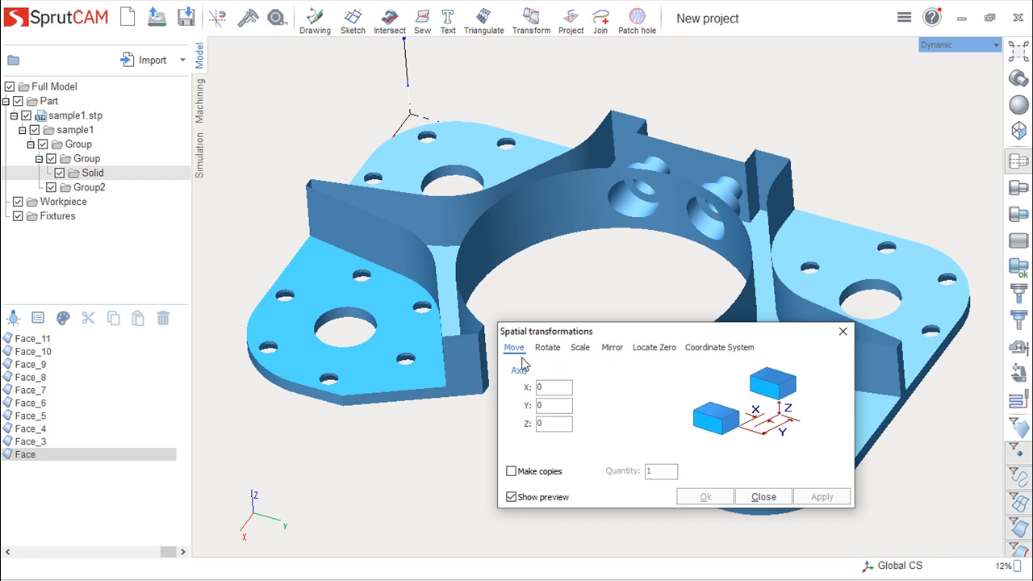
double_click(537, 424)
text(10)
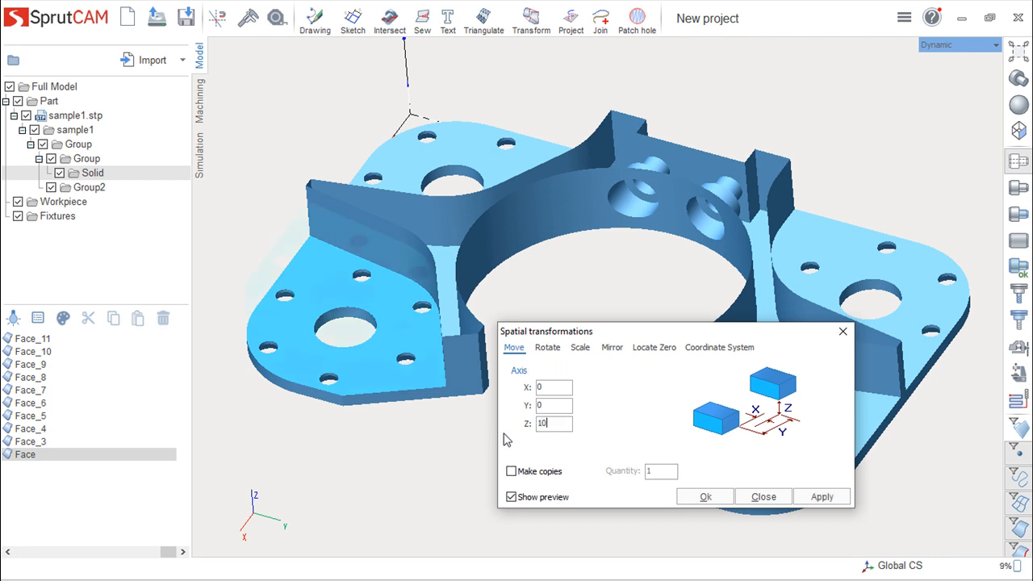
click(703, 498)
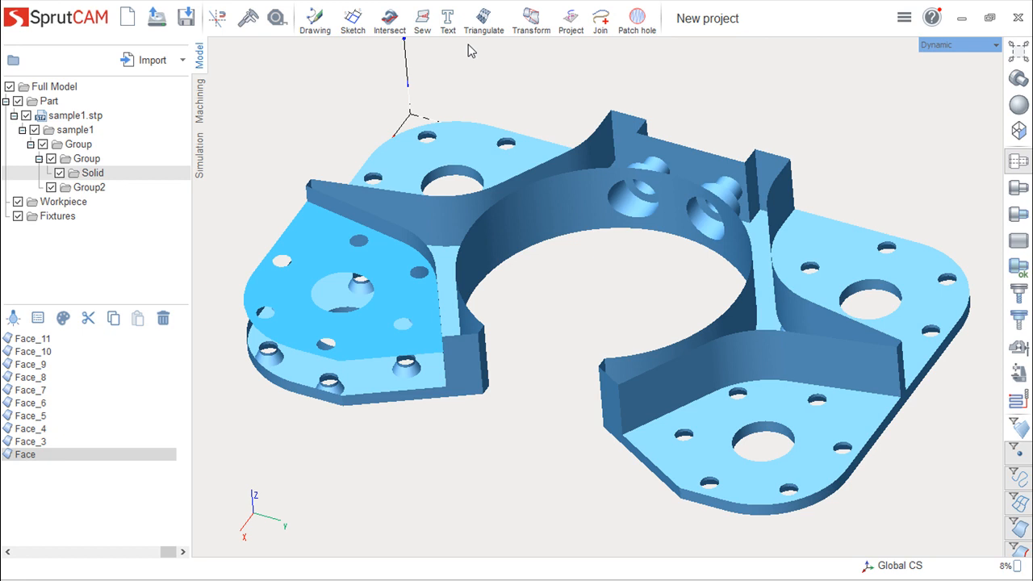
Create a new drawing with a freehand circle in front of the raised mounting plate face and finish it.
click(314, 20)
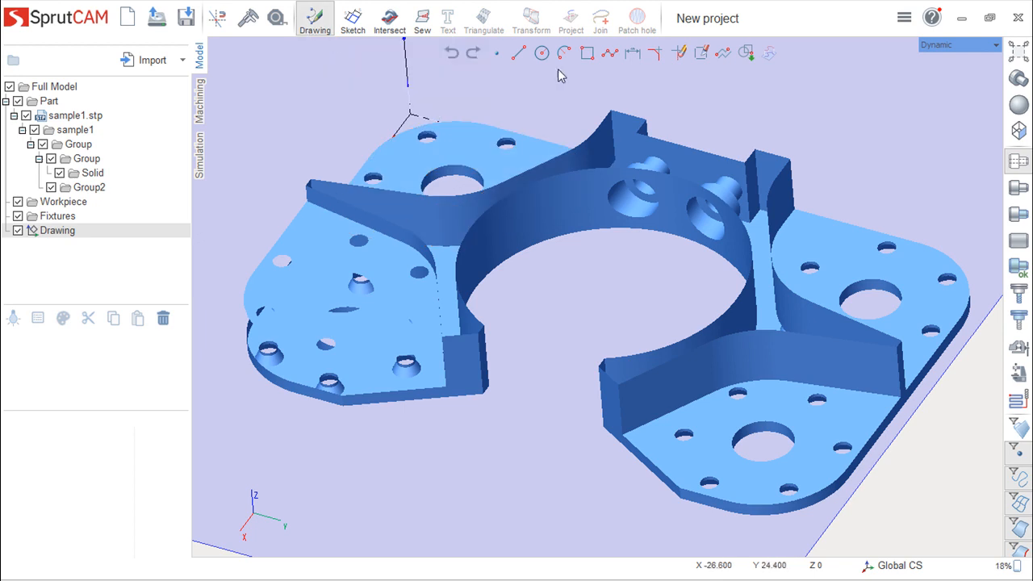
click(533, 56)
click(363, 431)
click(421, 512)
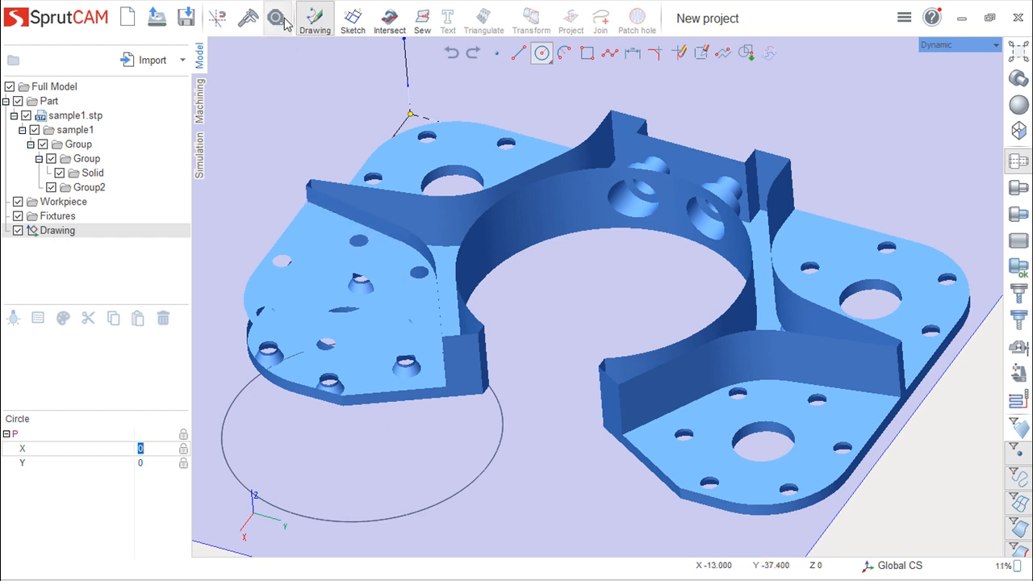
click(314, 20)
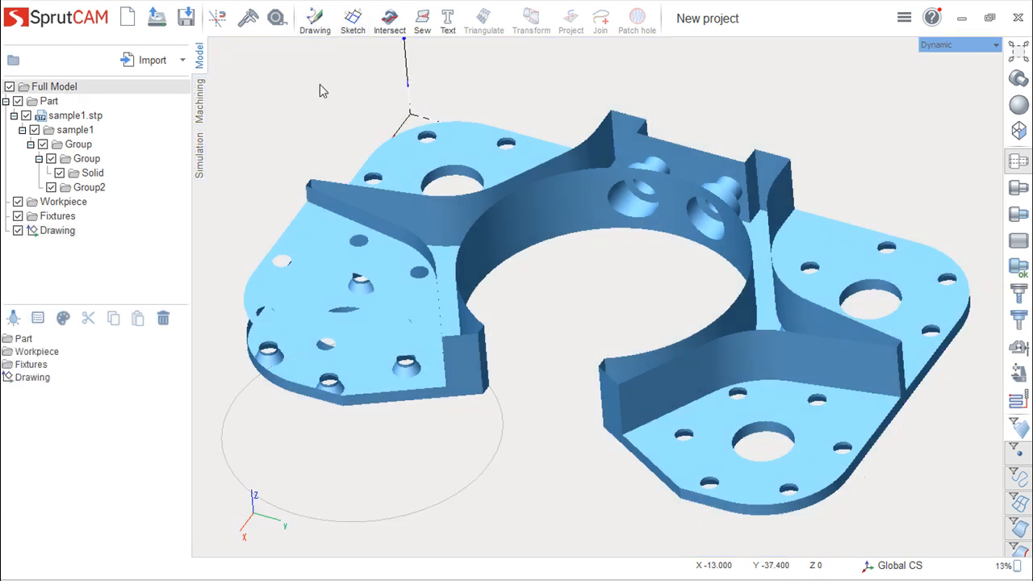
Reopen the drawing containing the circle for editing, leave it and hide the drawing in the model.
double_click(34, 234)
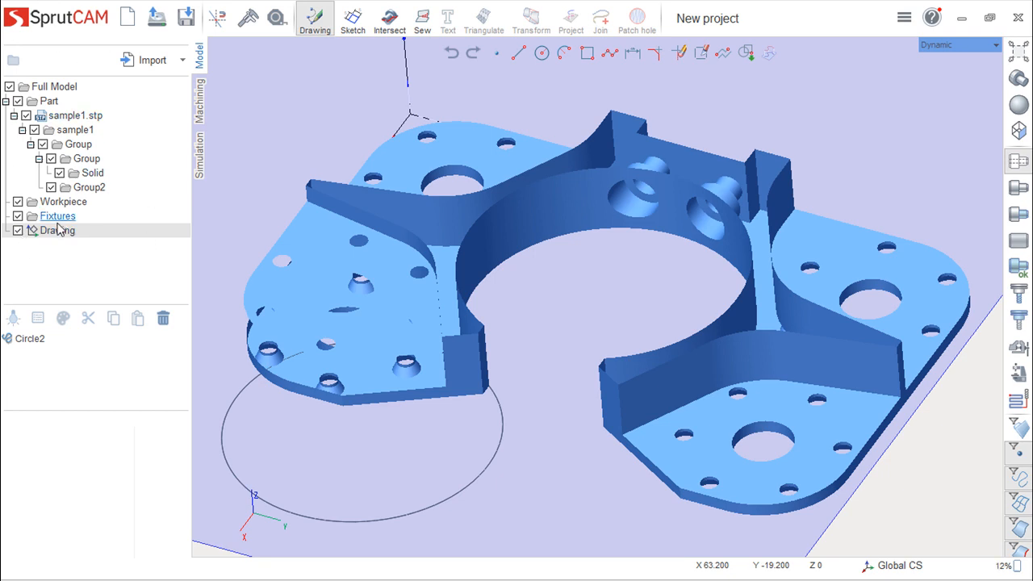
click(18, 232)
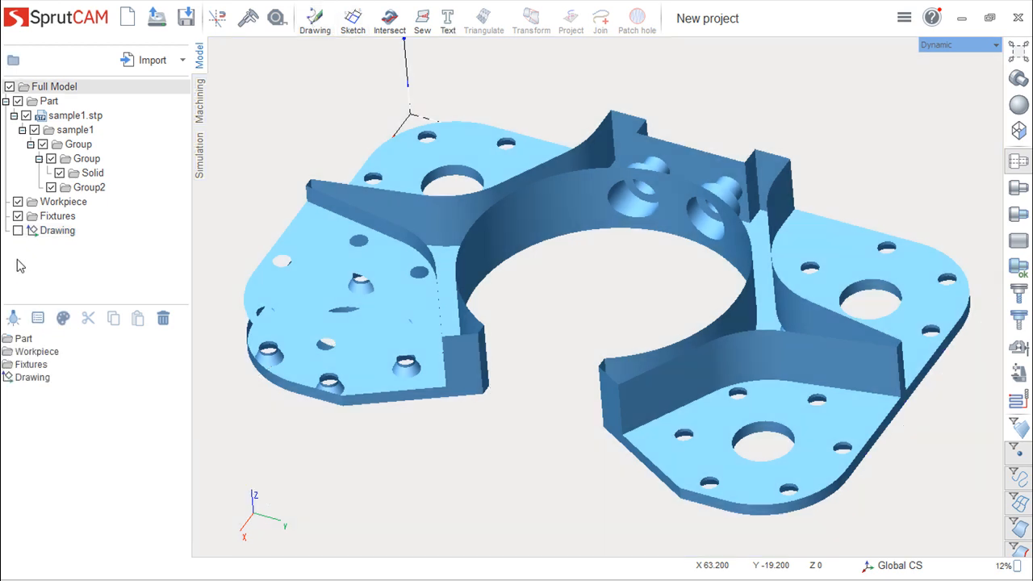
click(17, 232)
click(17, 233)
Examine the section plane definition and the text creation settings without creating any curves.
click(389, 27)
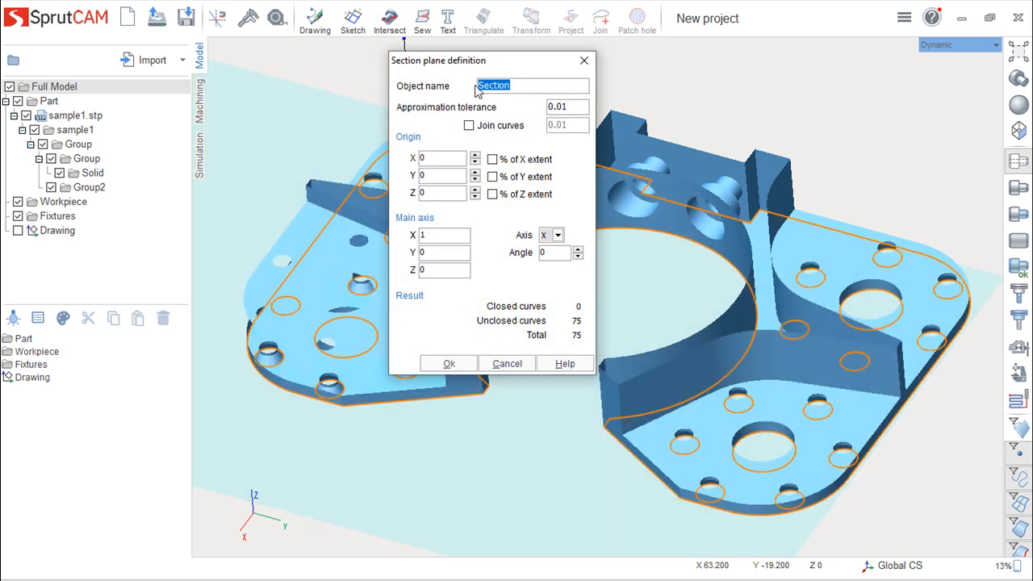
click(506, 363)
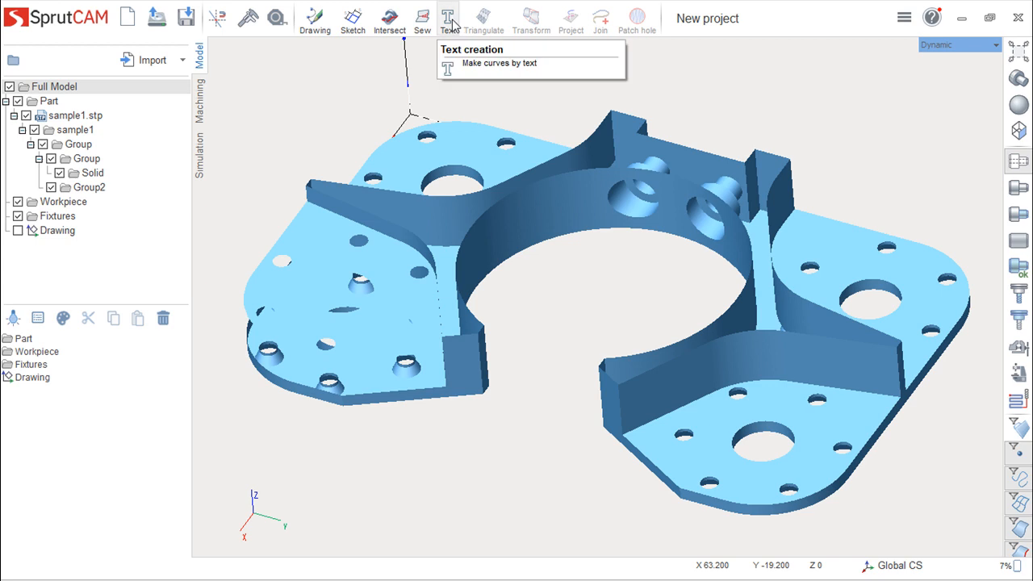
click(449, 21)
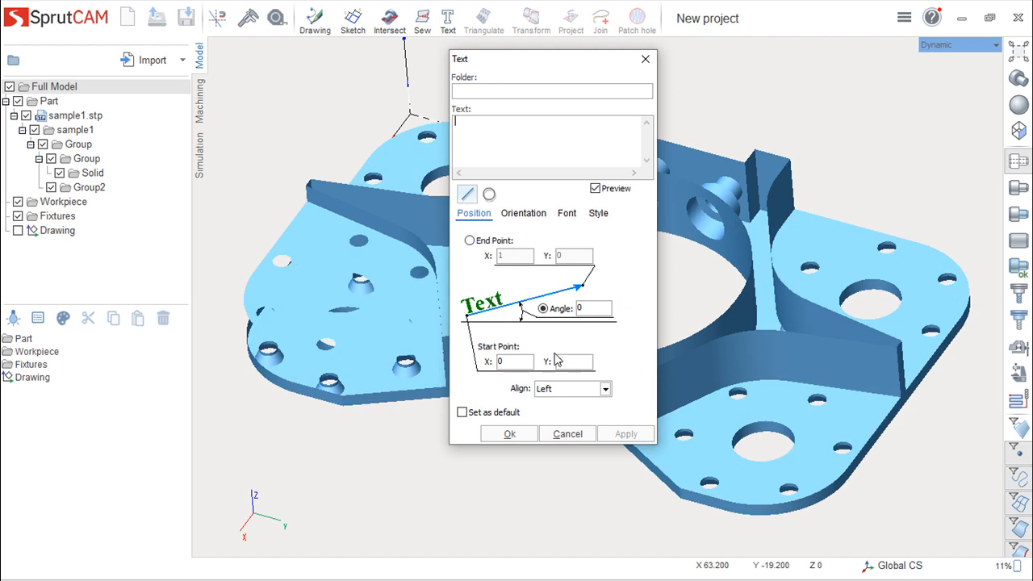
click(575, 435)
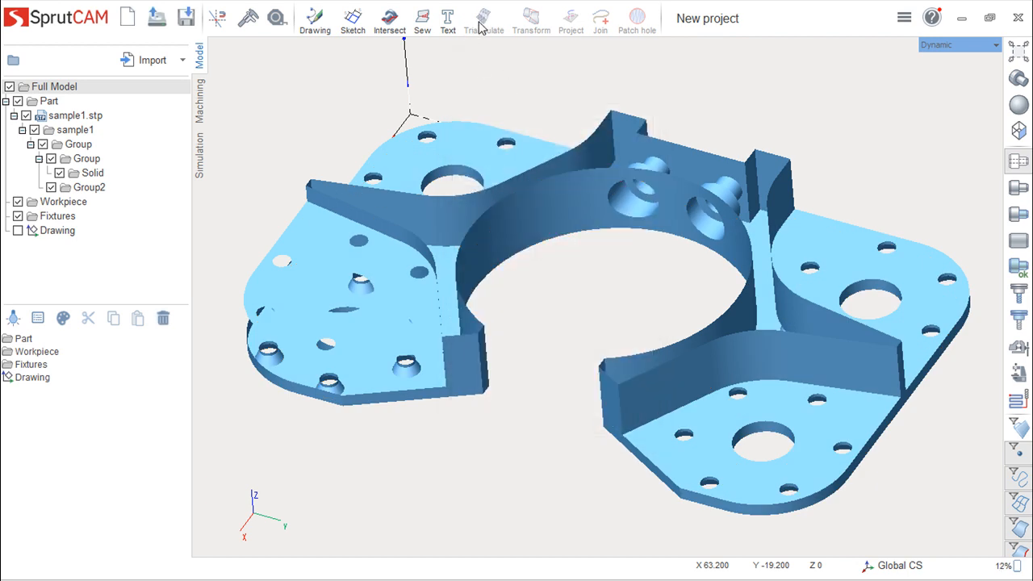
Select the raised mounting plate face and view its spatial transformation settings without applying a change.
click(304, 252)
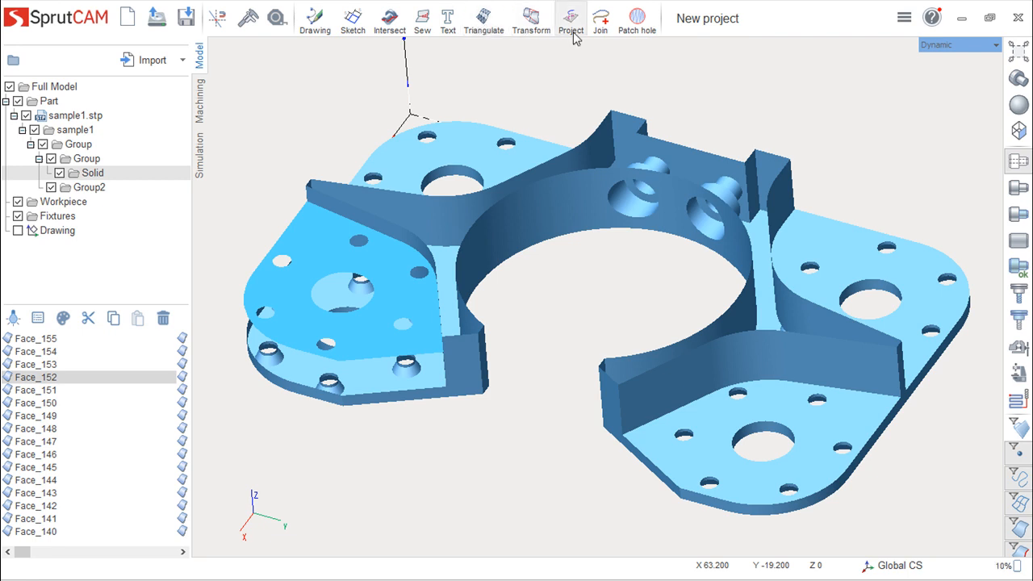
click(532, 22)
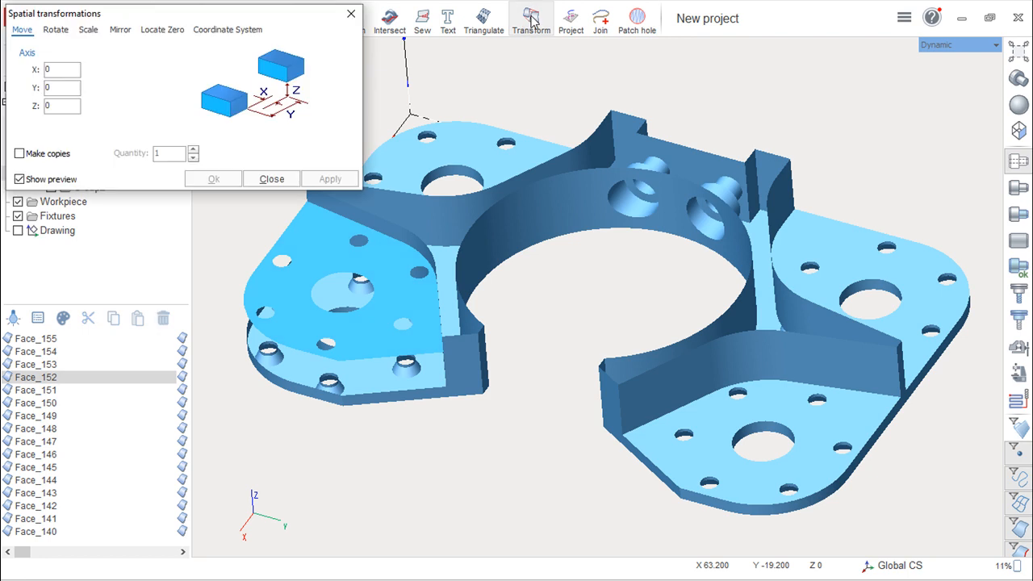
click(272, 179)
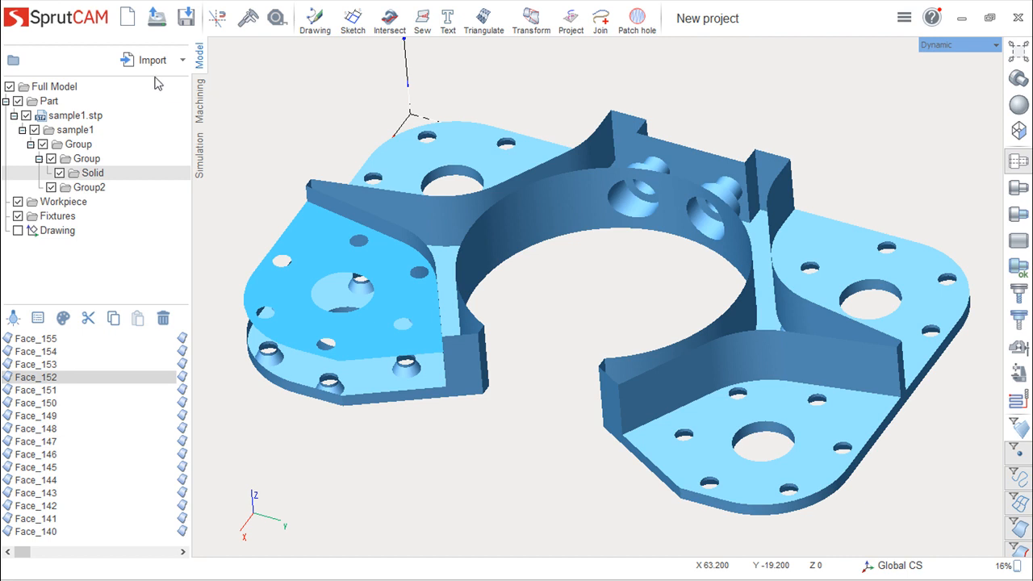
Start a new project without saving the modified one and import the sample1 part from the desktop.
click(127, 18)
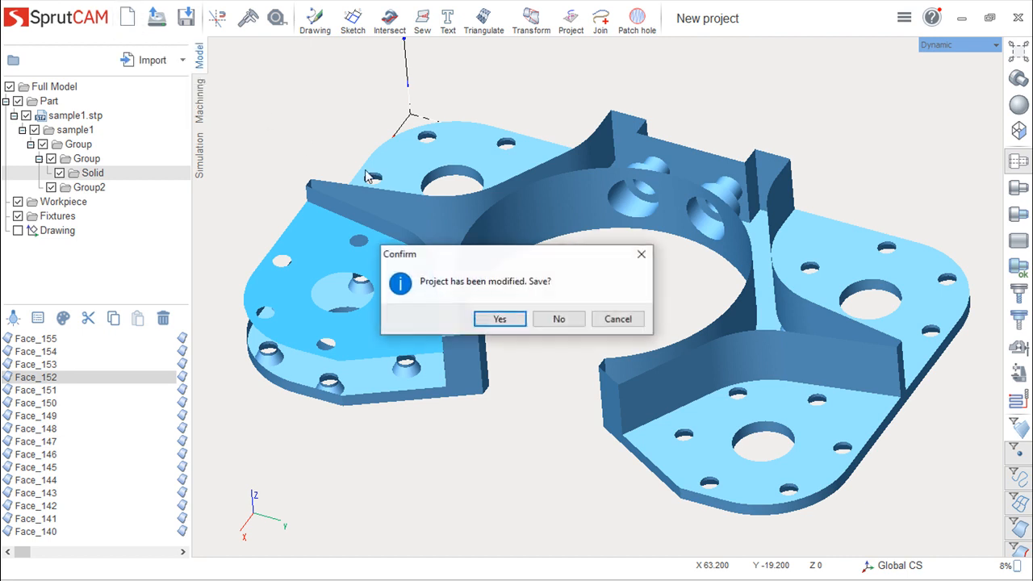
click(558, 321)
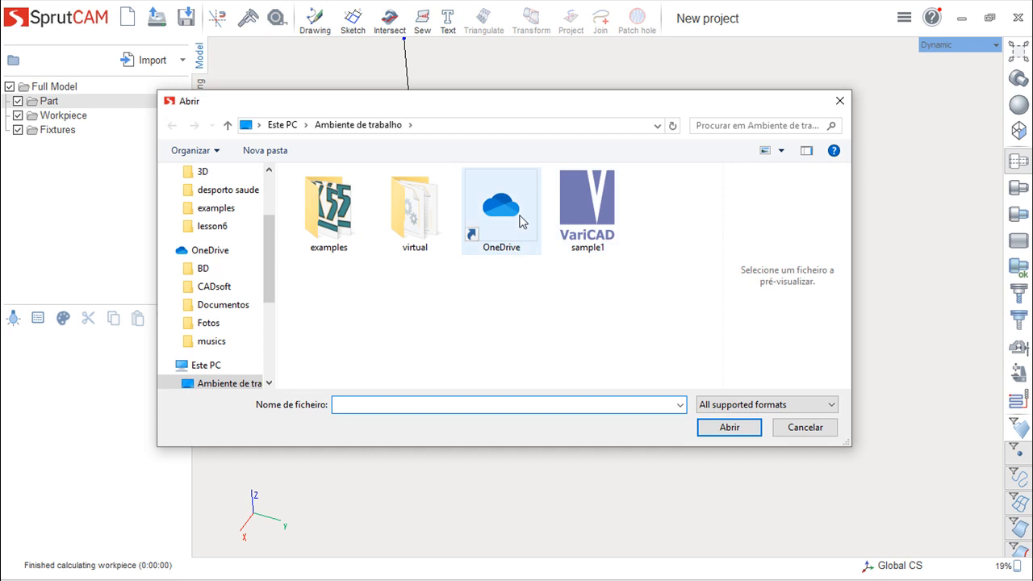
click(588, 211)
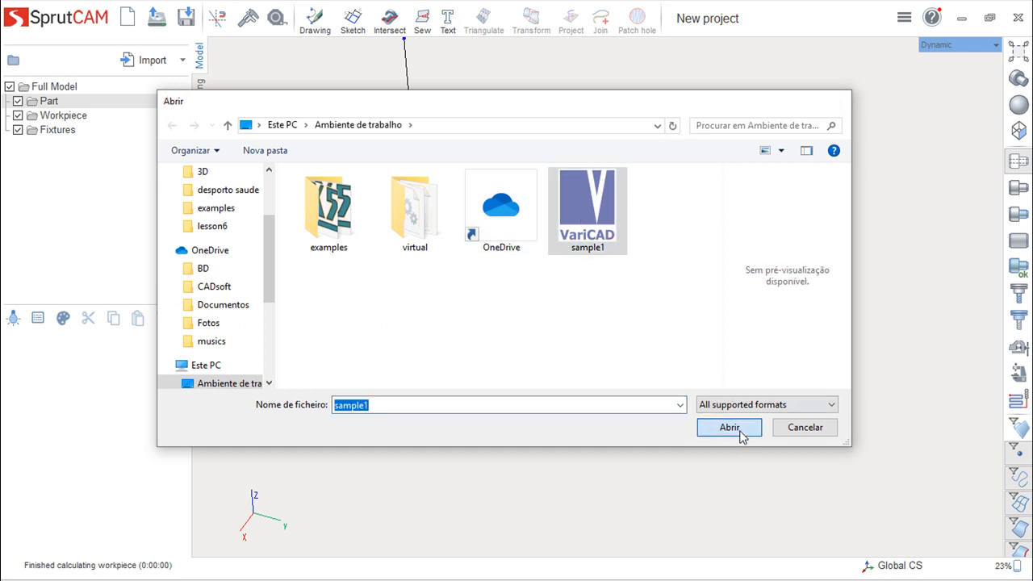
click(742, 429)
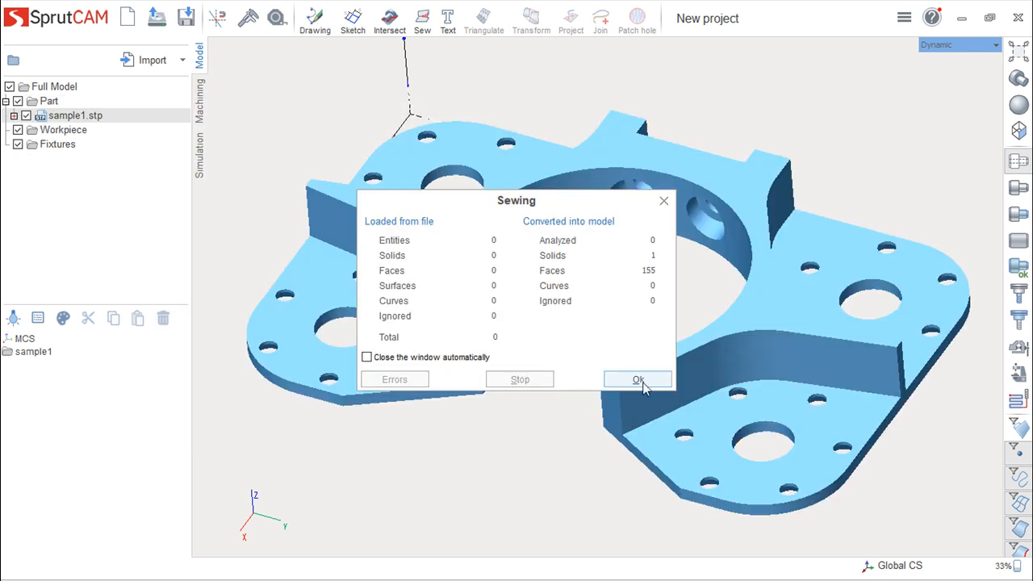
click(638, 380)
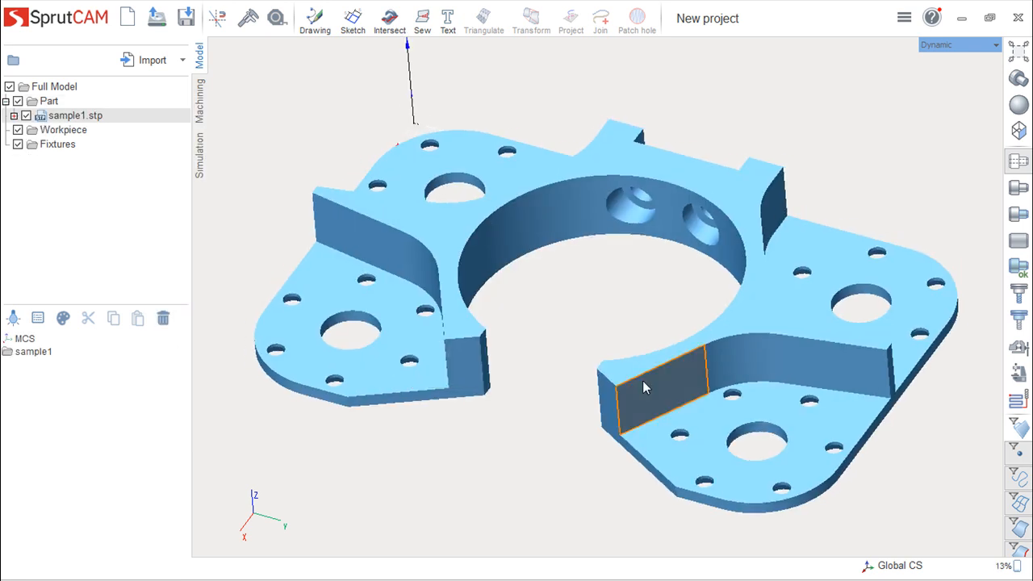
Select the edge where the front mounting plate meets the curved wall and inspect it on the part.
click(748, 387)
double_click(748, 382)
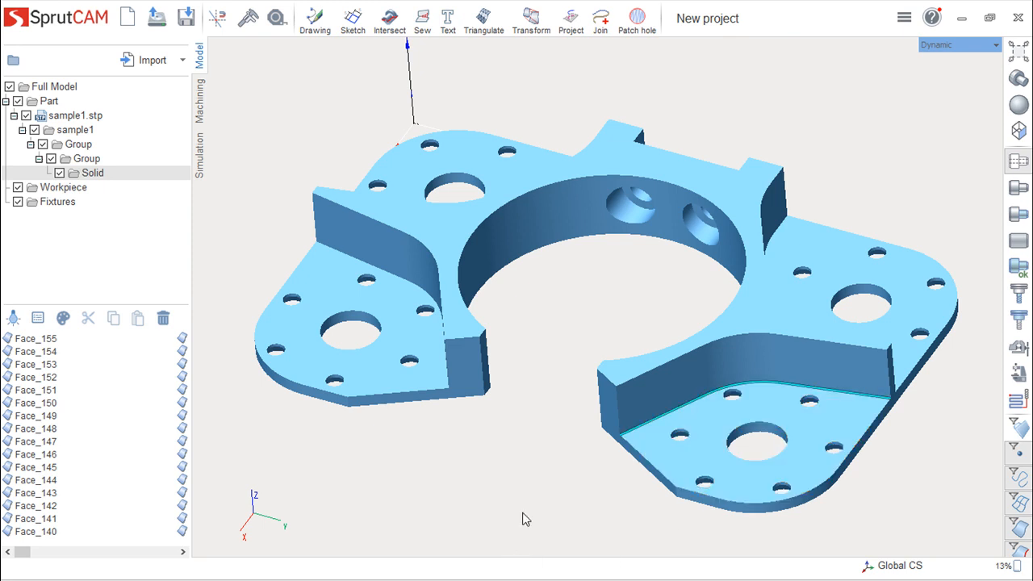
scroll(535, 500, up, 4)
middle_drag(583, 490, 186, 447)
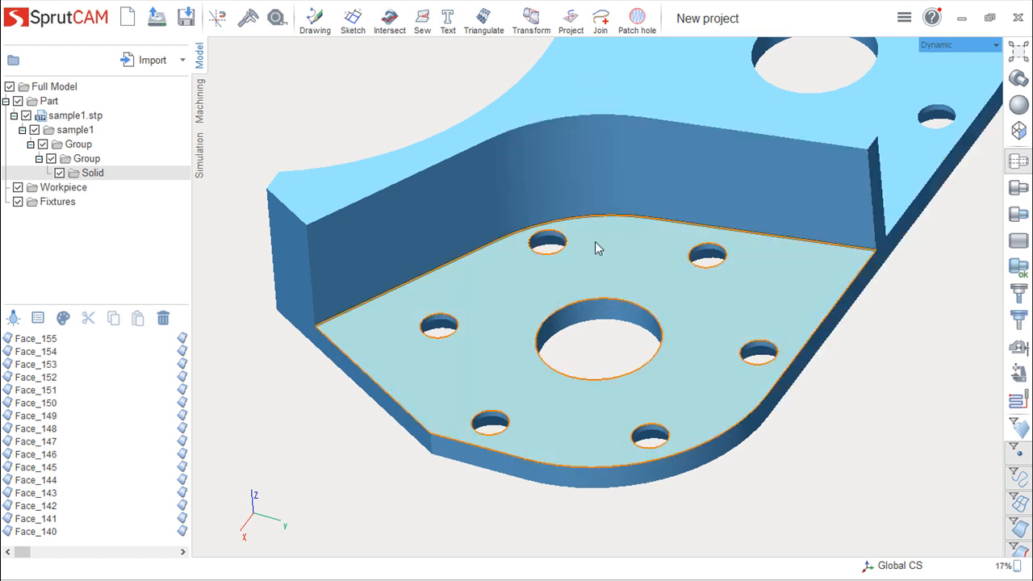
scroll(837, 380, down, 5)
scroll(854, 414, up, 3)
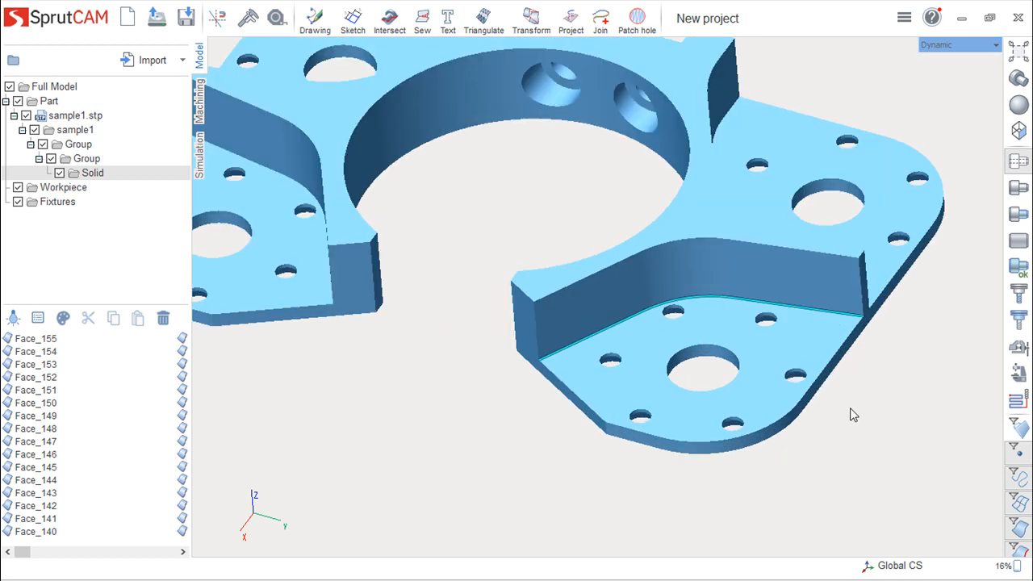
middle_drag(851, 436, 913, 493)
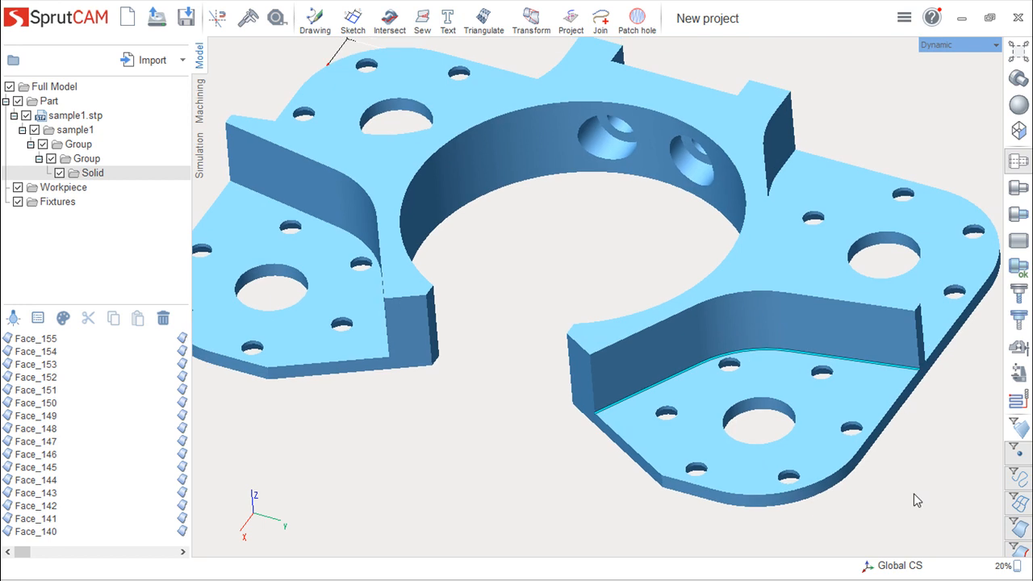
Select the faces of the large mounting plate holes and inspect the hole's diameter and depth dimensions.
click(751, 410)
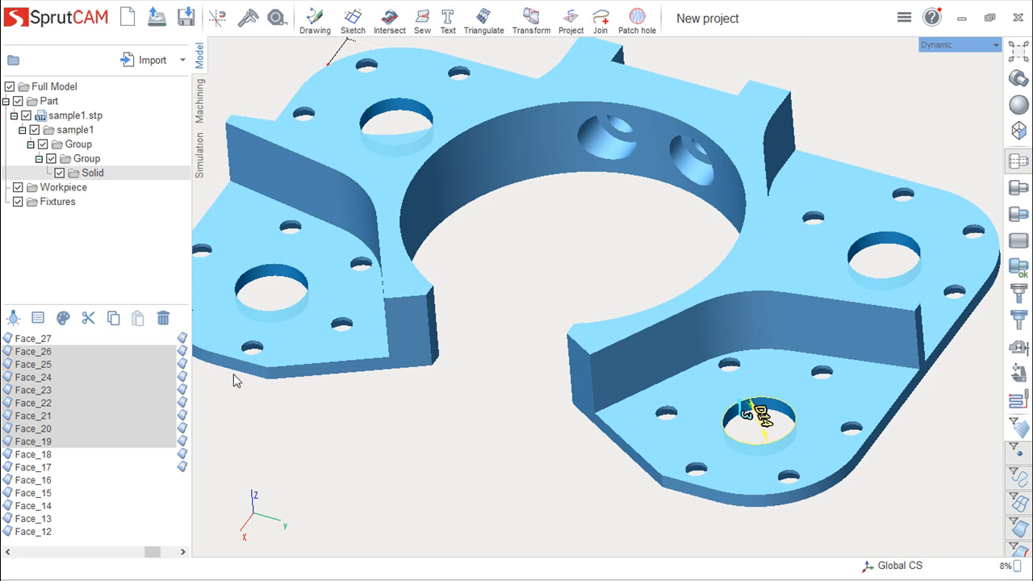
scroll(812, 448, up, 3)
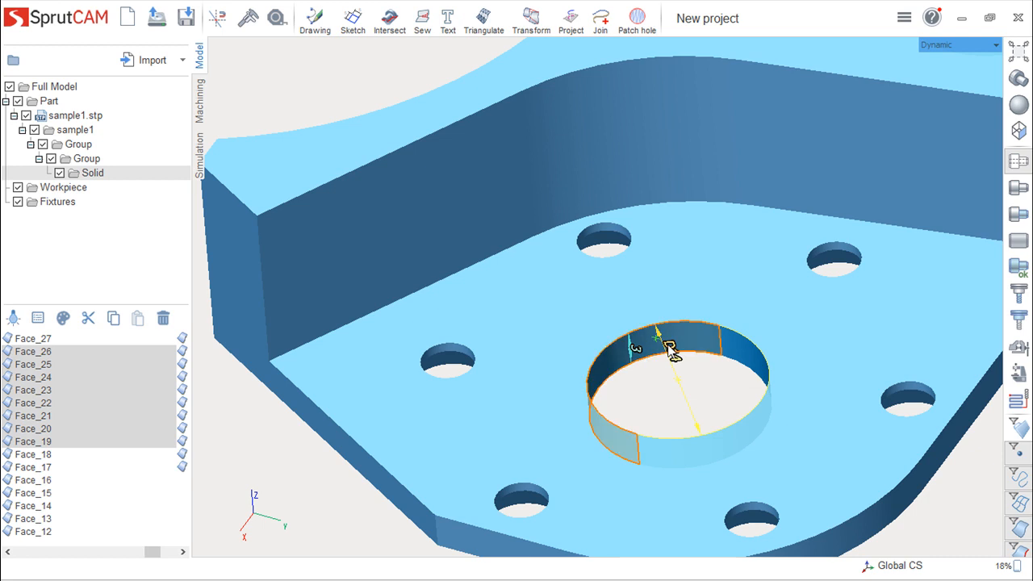
scroll(625, 367, down, 2)
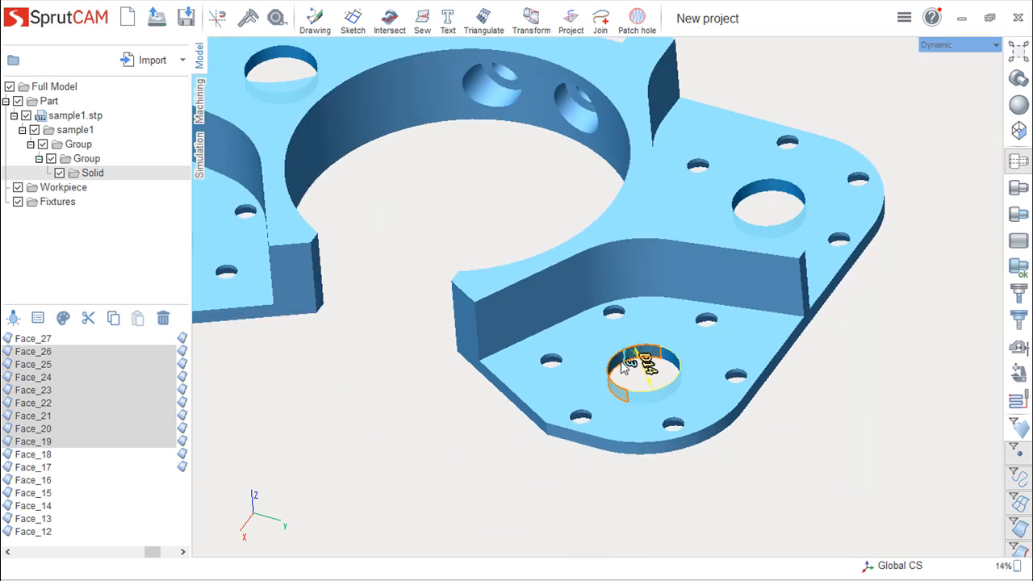
scroll(733, 383, down, 3)
Select the raised top face of the part and inspect its dimensions.
middle_drag(732, 382, 773, 435)
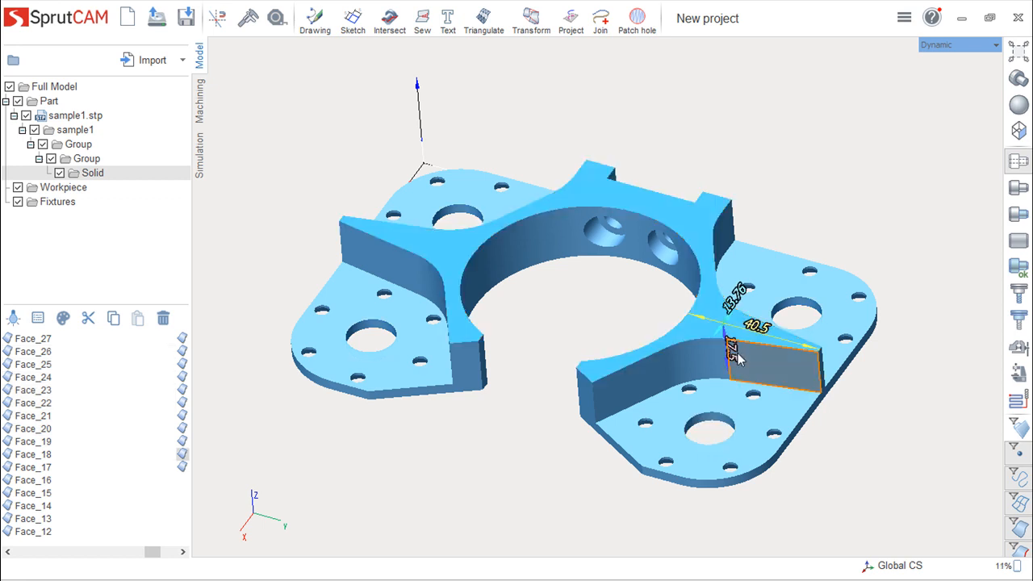
scroll(731, 326, up, 2)
scroll(754, 329, up, 3)
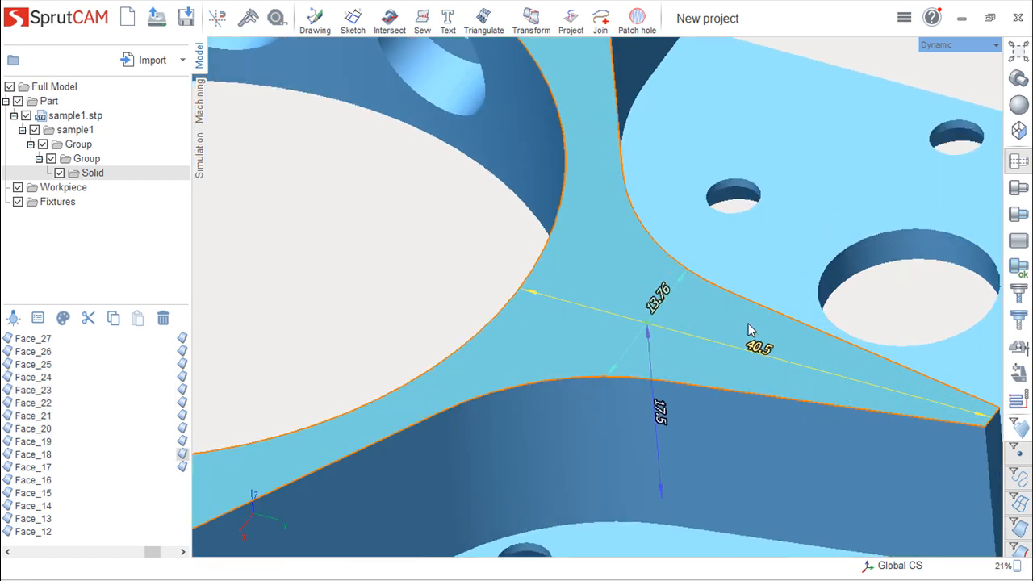
scroll(718, 321, down, 5)
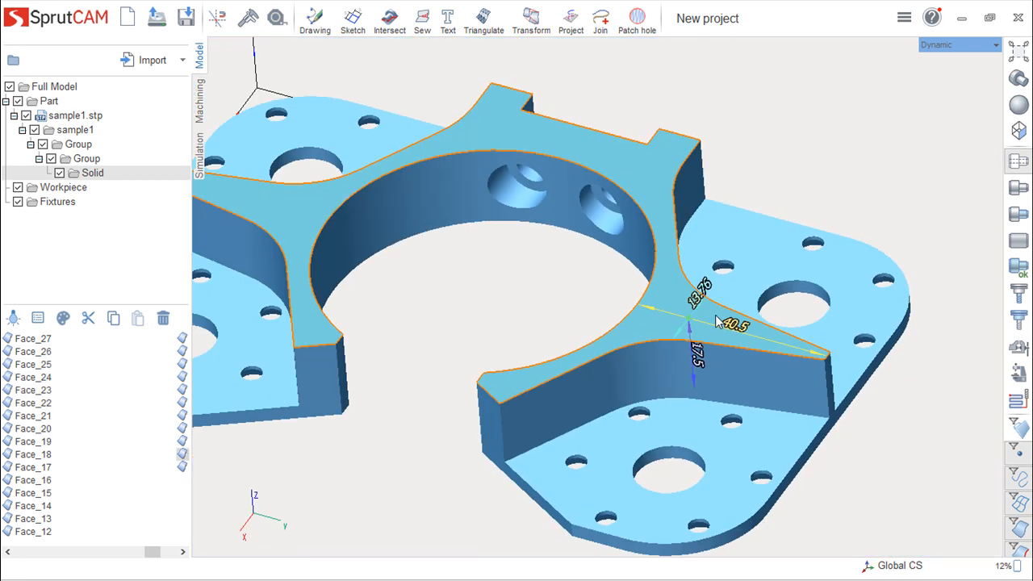
Select the upper faces of all the mounting plates together and inspect the selection across the part.
double_click(689, 418)
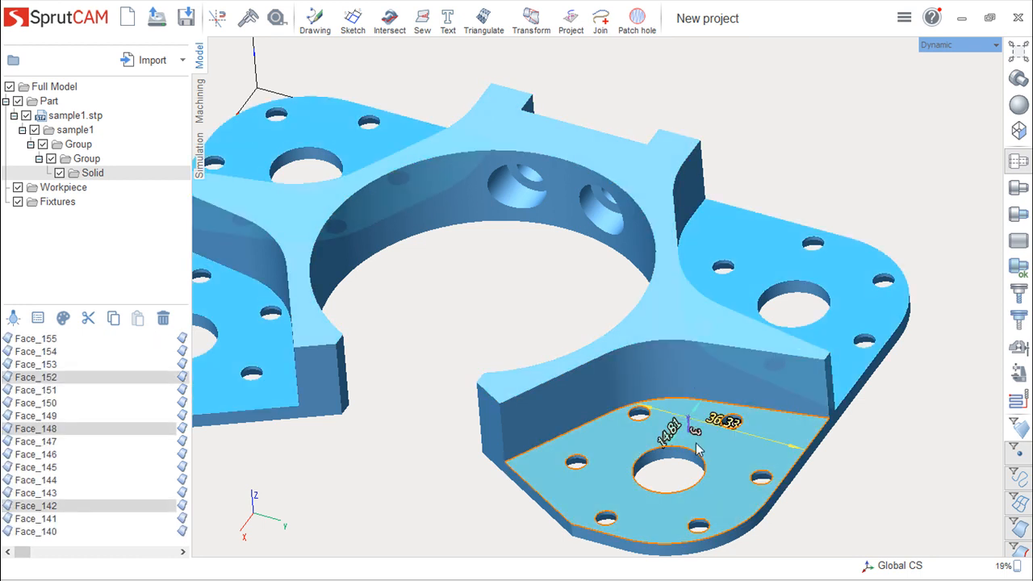
scroll(662, 450, up, 3)
scroll(653, 442, down, 3)
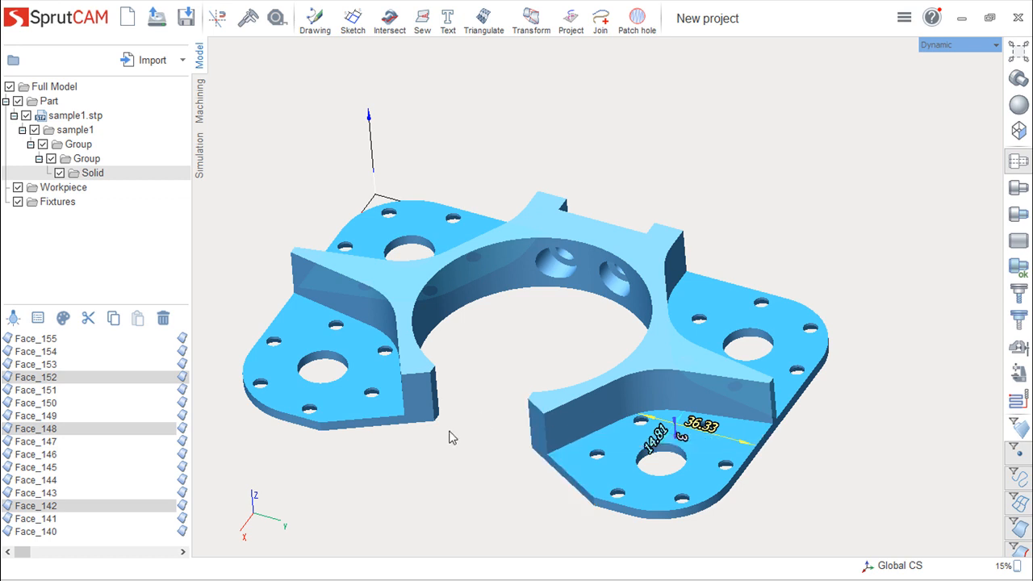
scroll(544, 461, up, 2)
scroll(544, 453, up, 2)
scroll(532, 448, down, 2)
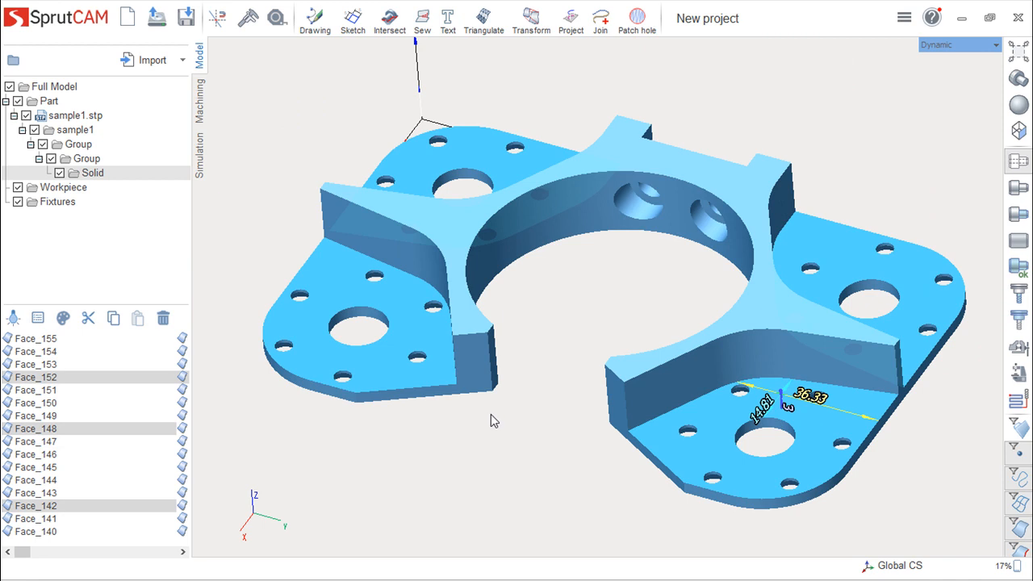
mouse_move(581, 491)
middle_down()
mouse_move(584, 472)
mouse_move(583, 485)
middle_up()
scroll(506, 417, down, 1)
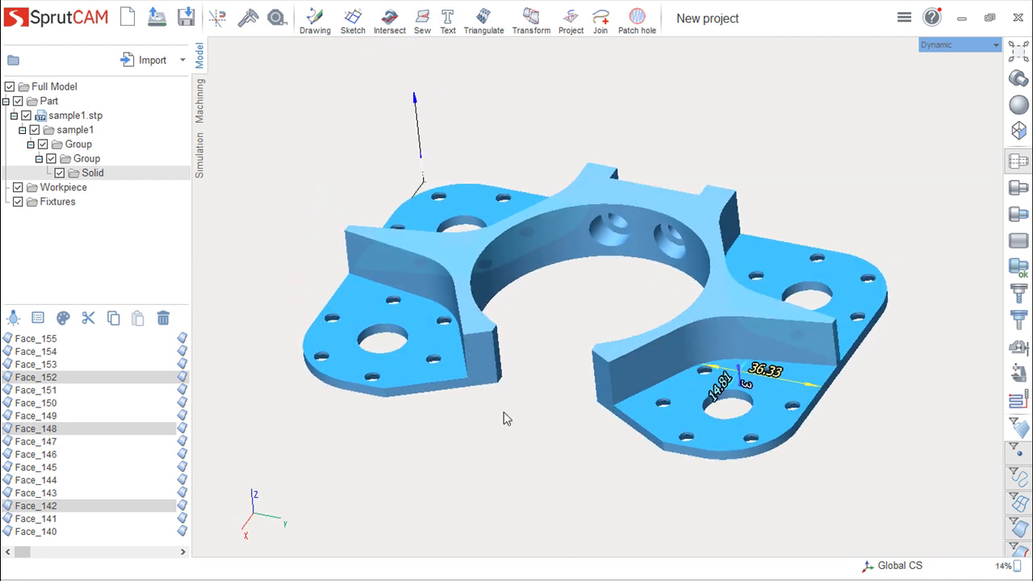
Create an Intersect section named Section at origin 0, 0, 0 with tolerance 0.01 and find it in the object list.
scroll(504, 418, up, 4)
middle_drag(522, 410, 749, 174)
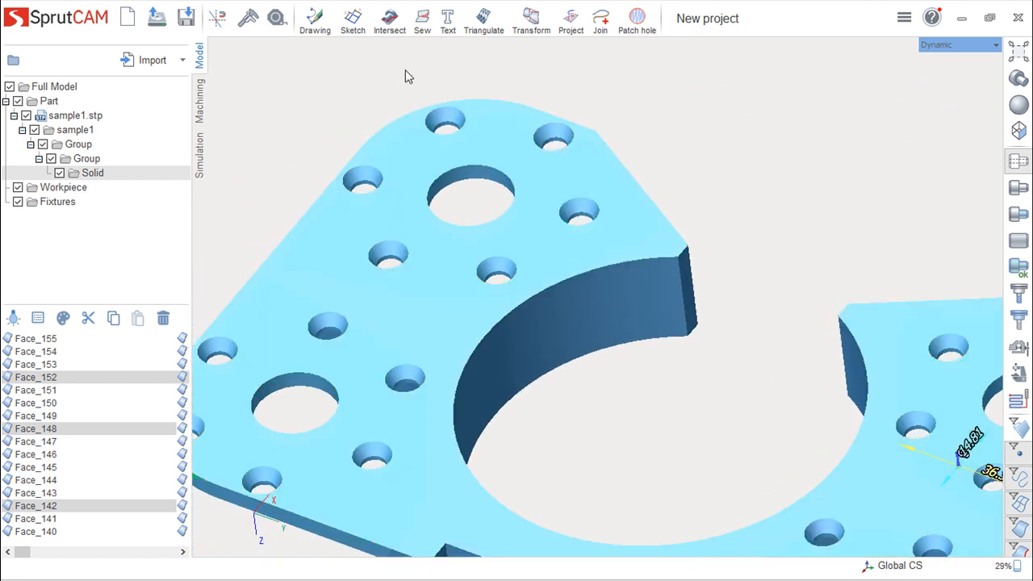
click(393, 24)
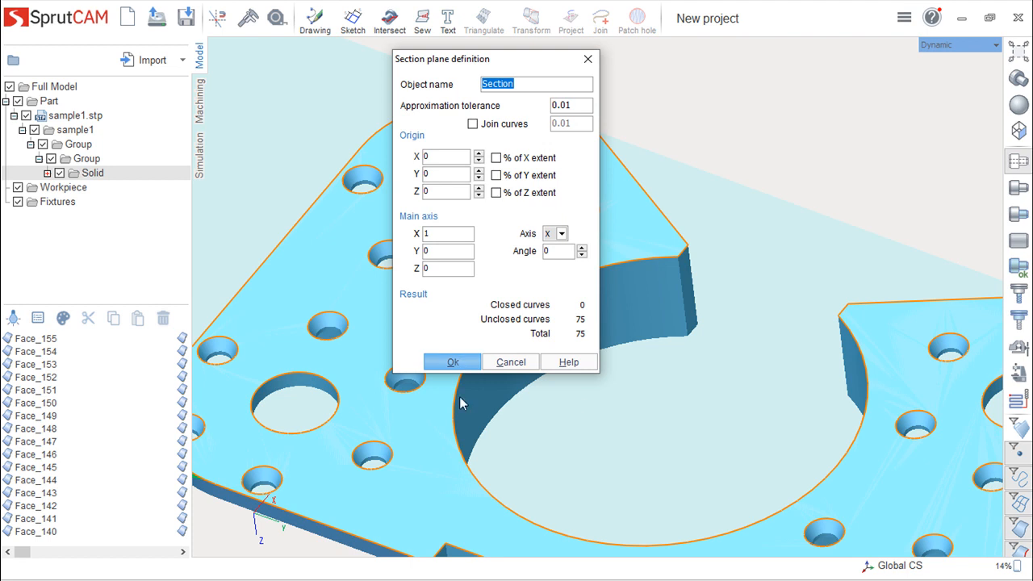
key(Escape)
drag(25, 556, 167, 555)
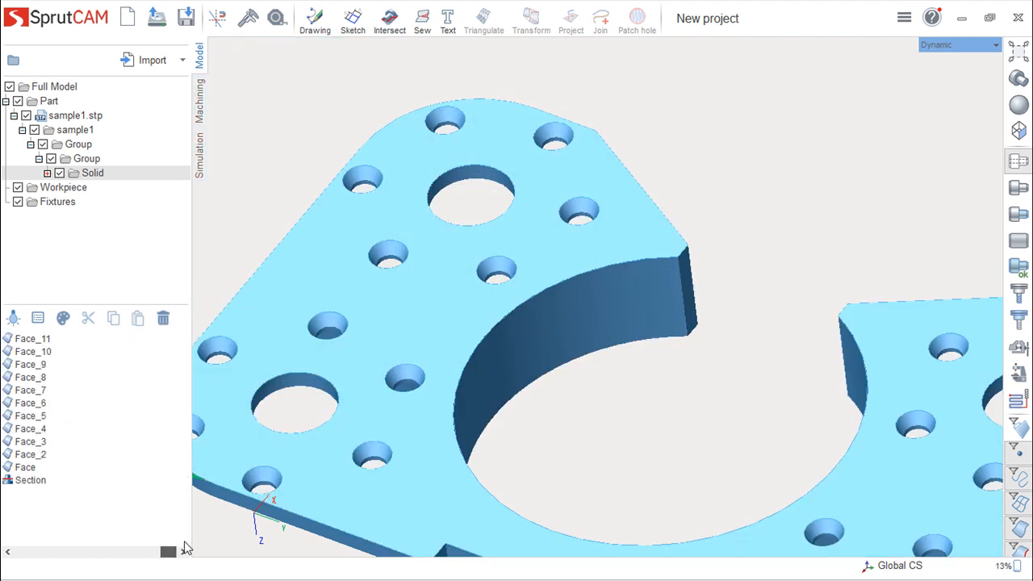
Select the Section object to highlight its plane and curves, keeping the name Section.
click(34, 486)
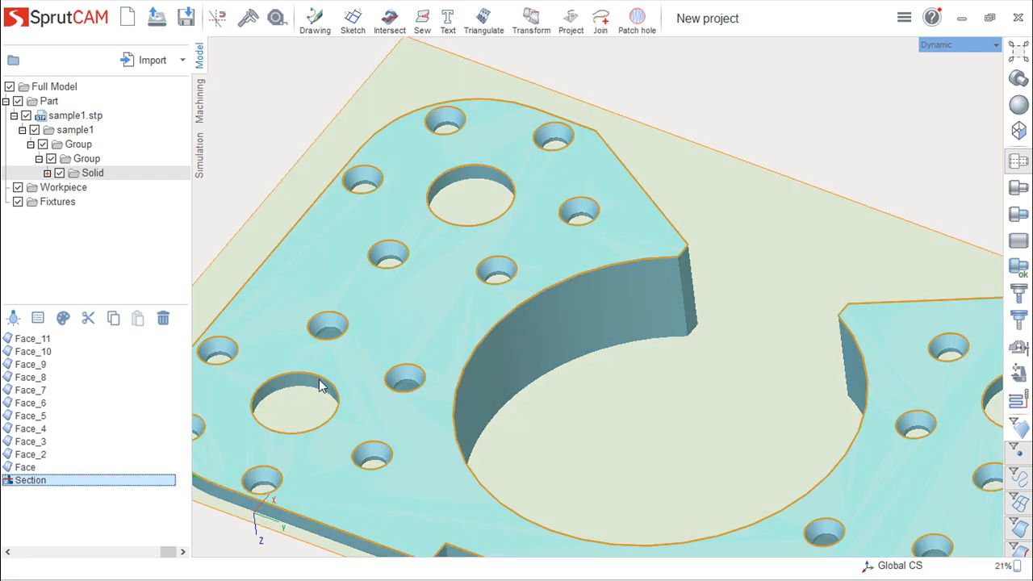
key(F2)
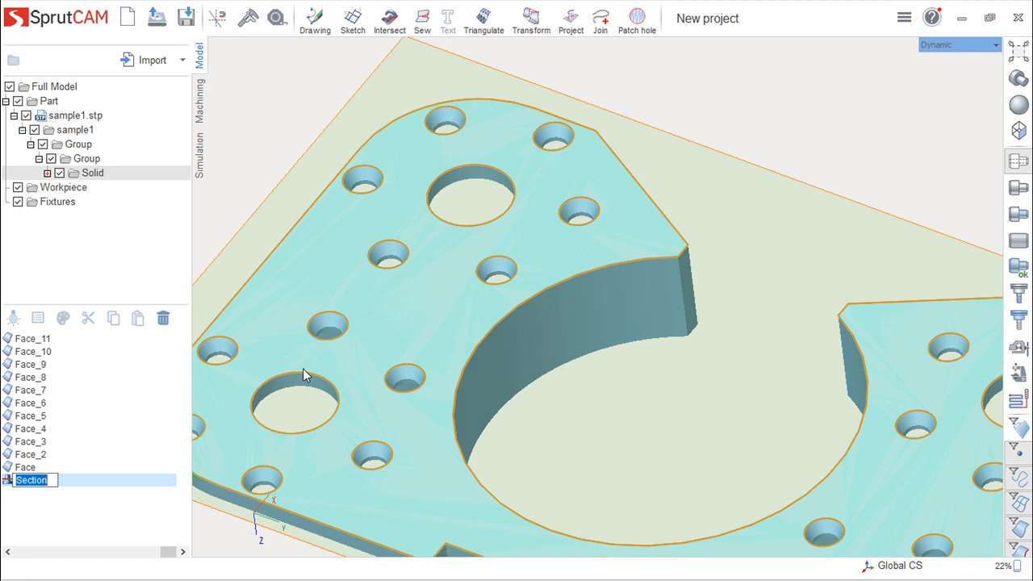
key(Return)
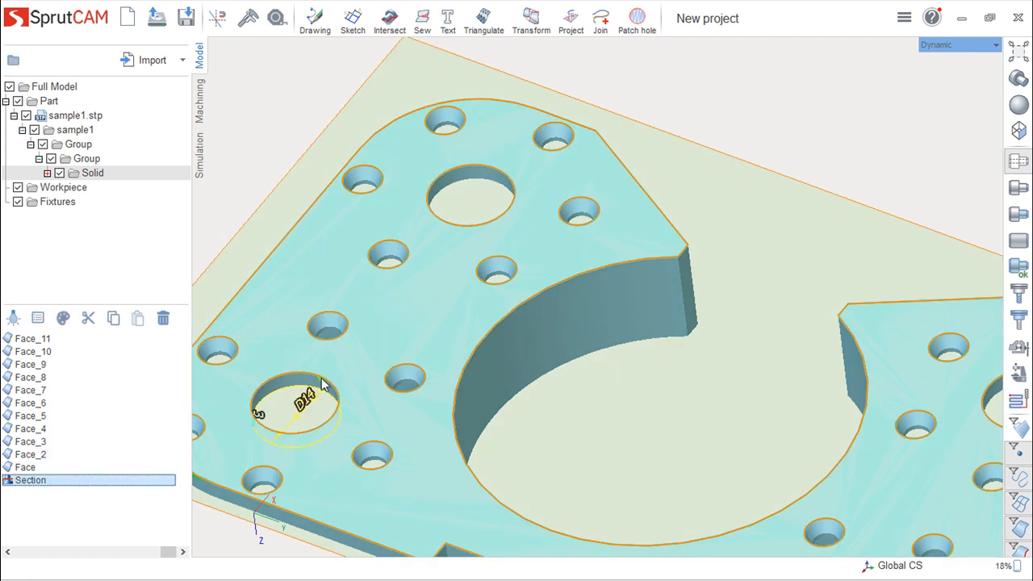
Examine the section plane and its curves on the part's underside, including the hole outlines and underside face.
scroll(303, 424, down, 1)
scroll(303, 424, down, 3)
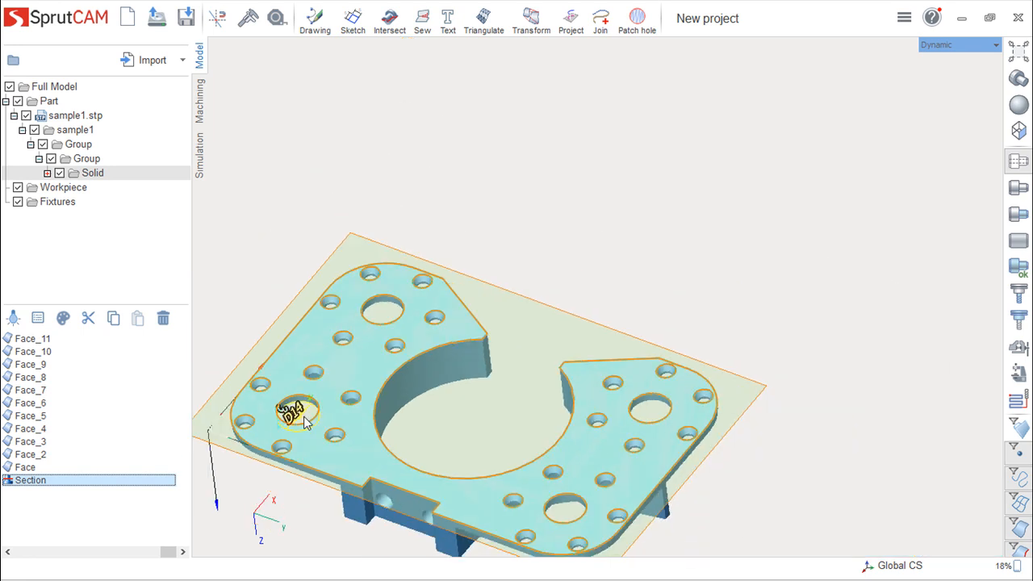
scroll(781, 253, down, 1)
middle_drag(831, 495, 841, 472)
scroll(769, 409, up, 5)
scroll(769, 409, down, 2)
middle_drag(725, 426, 797, 470)
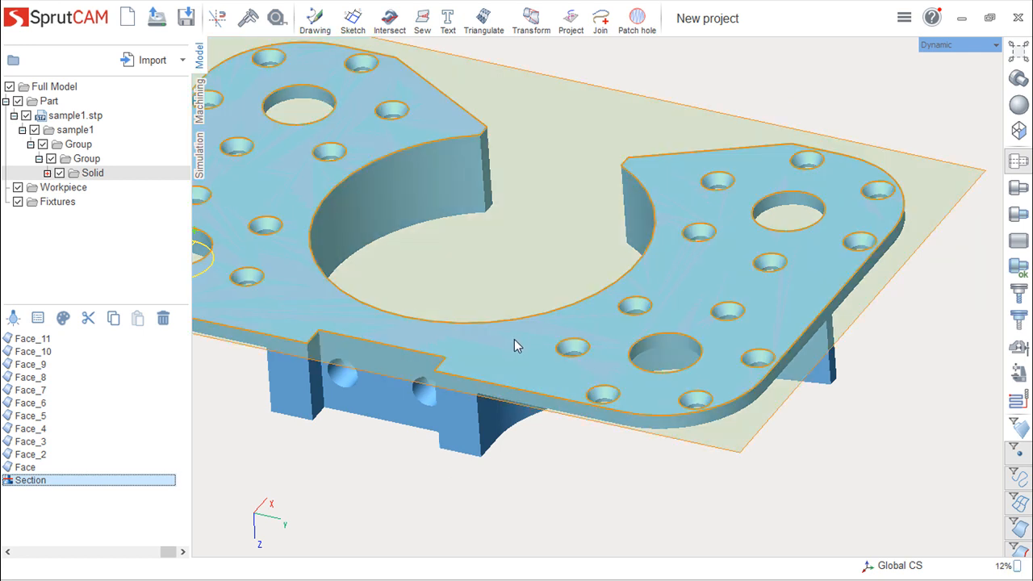
scroll(464, 448, down, 3)
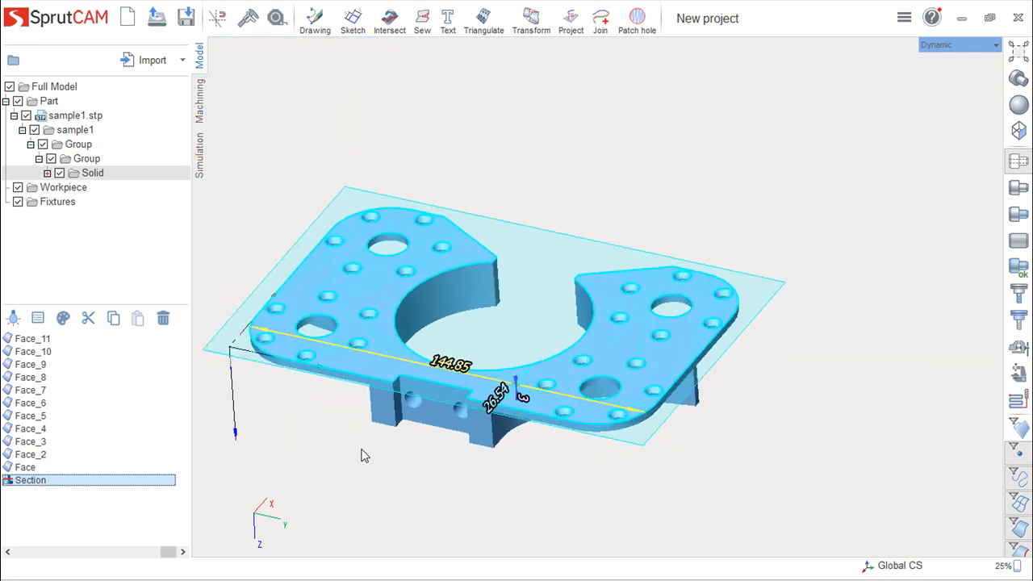
scroll(415, 517, up, 4)
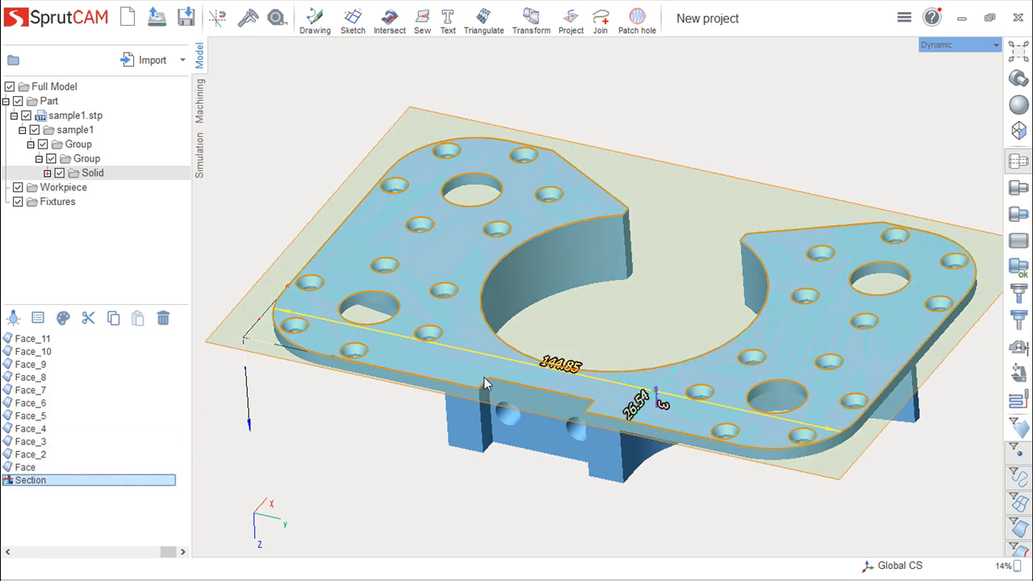
scroll(402, 348, up, 5)
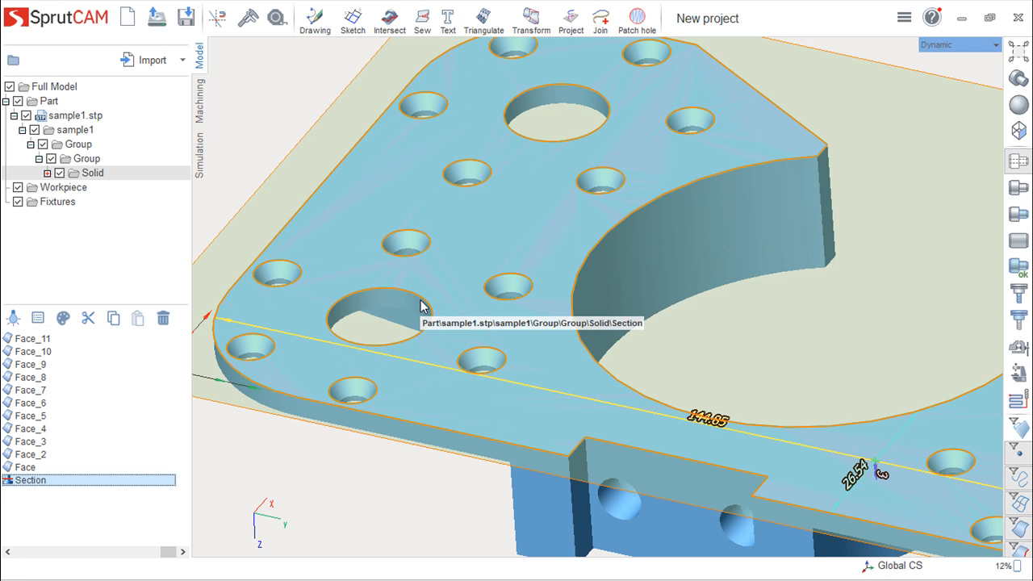
Clear the selection and select the section curve around the large corner hole on the underside.
click(421, 307)
key(Escape)
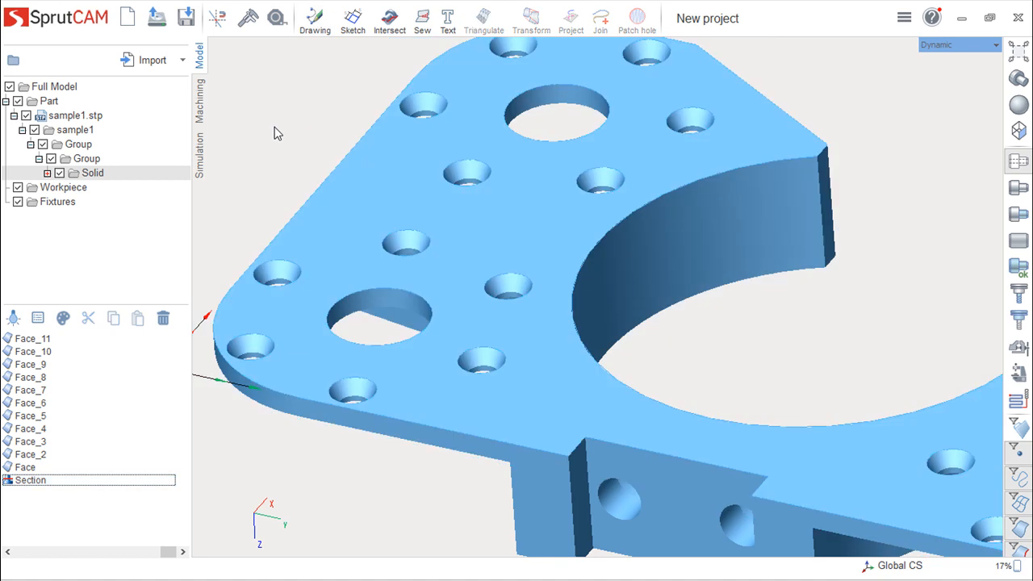
scroll(352, 386, up, 2)
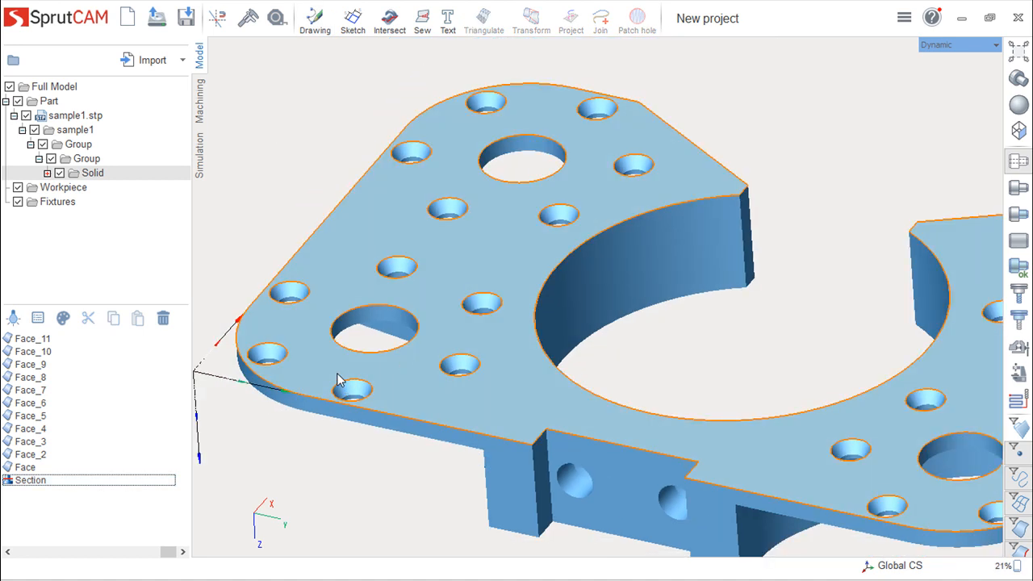
click(381, 368)
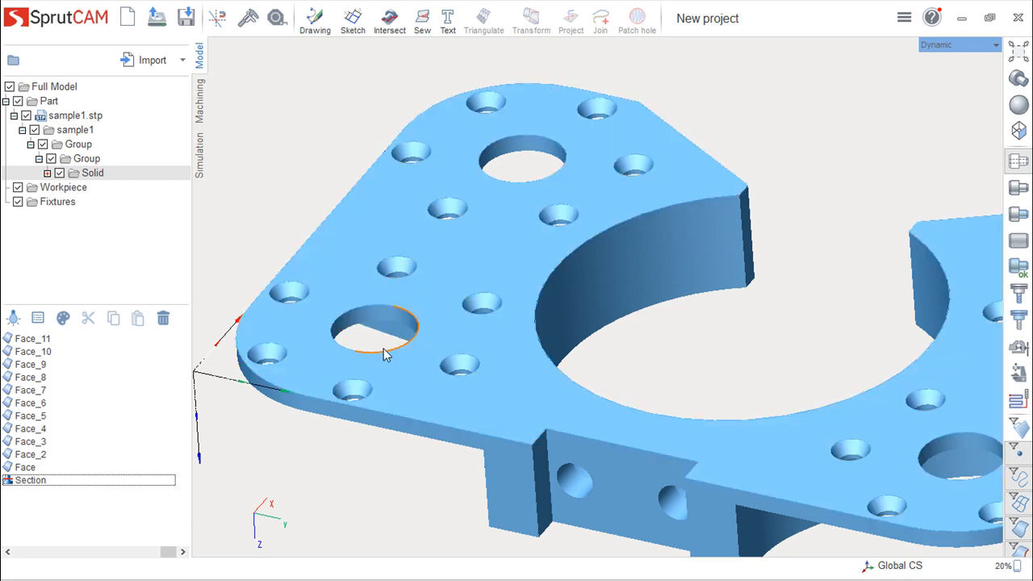
click(385, 352)
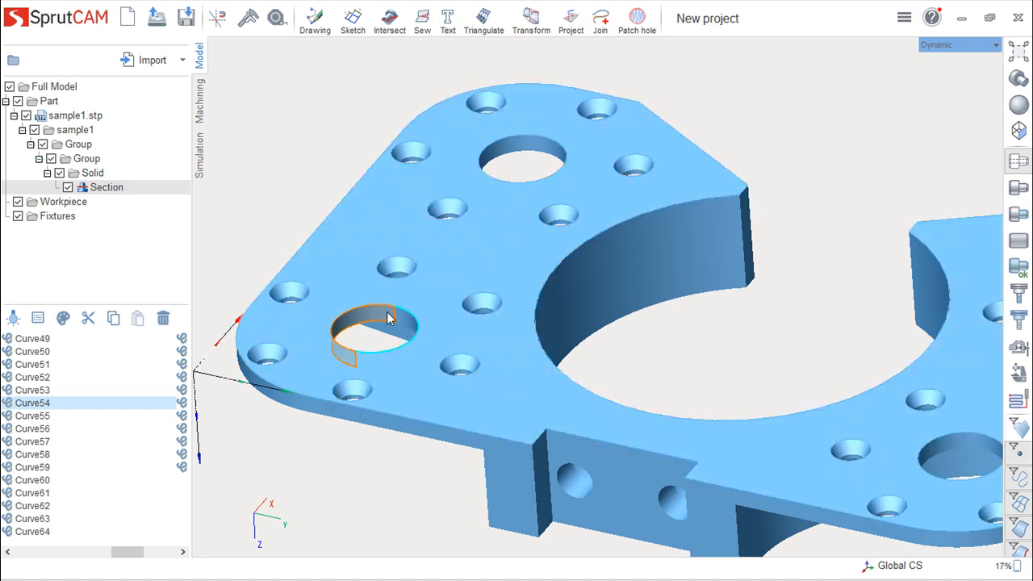
Examine the section curves from the upper side of the part and deselect the hole curve.
scroll(357, 489, down, 4)
middle_drag(882, 460, 489, 275)
middle_drag(602, 378, 567, 399)
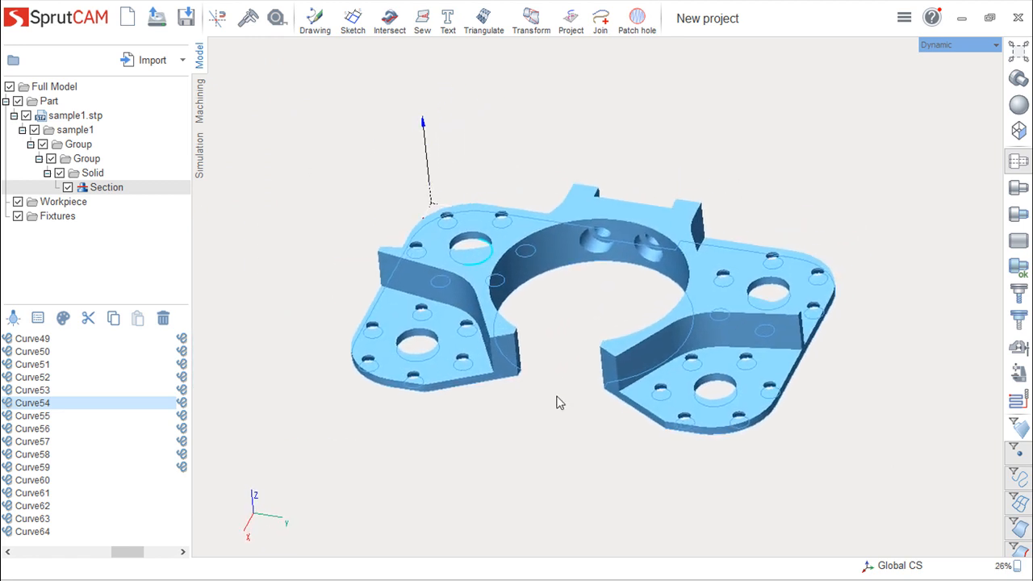
click(735, 468)
scroll(617, 455, up, 3)
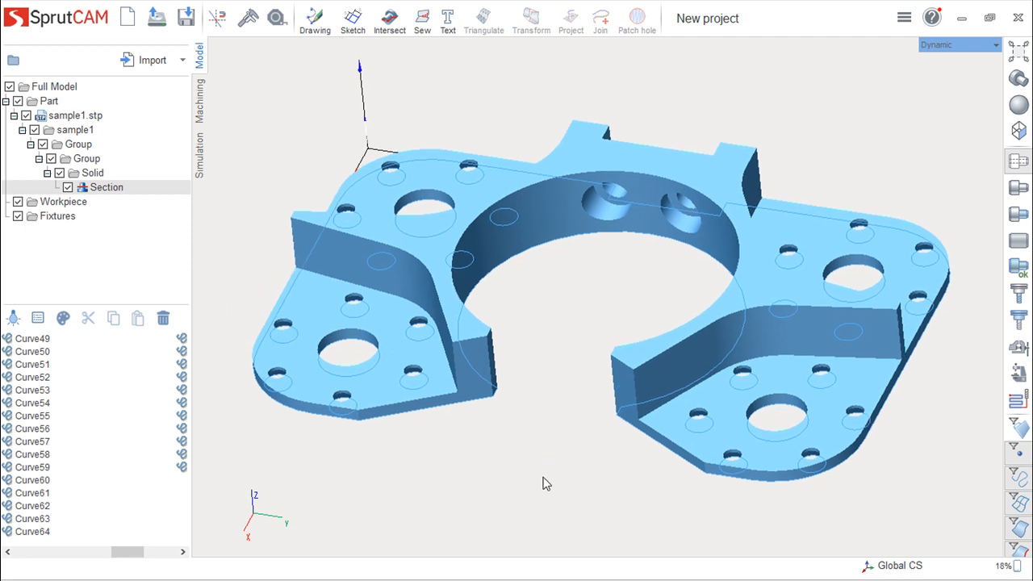